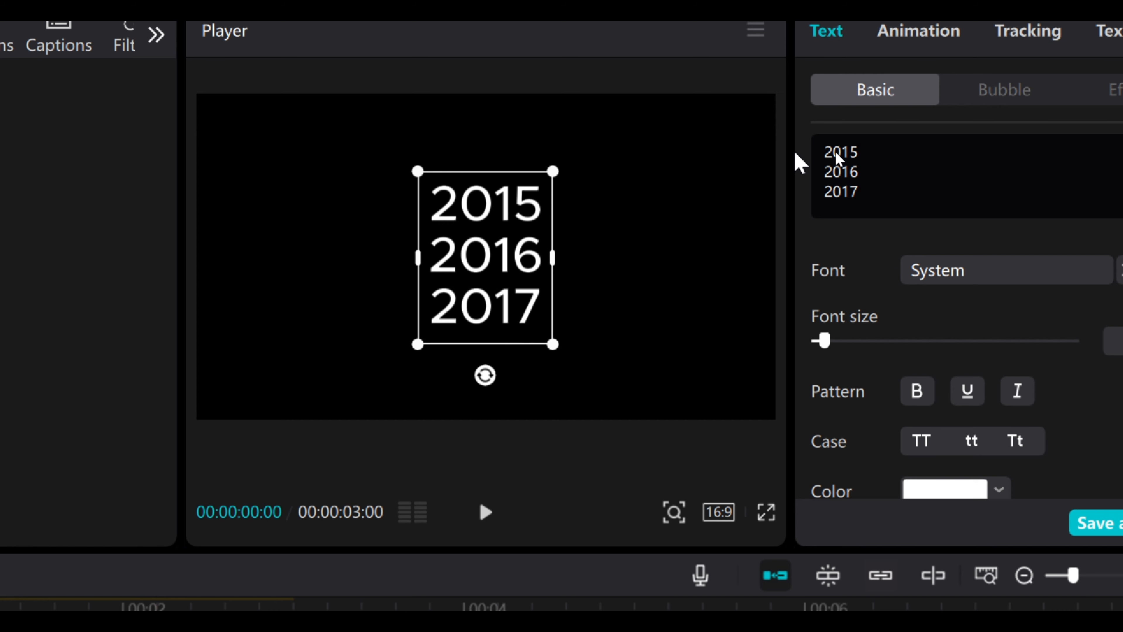
Add the years 2018 through 2024 to the text below 2017, each on its own line.
key(Return)
text(2018)
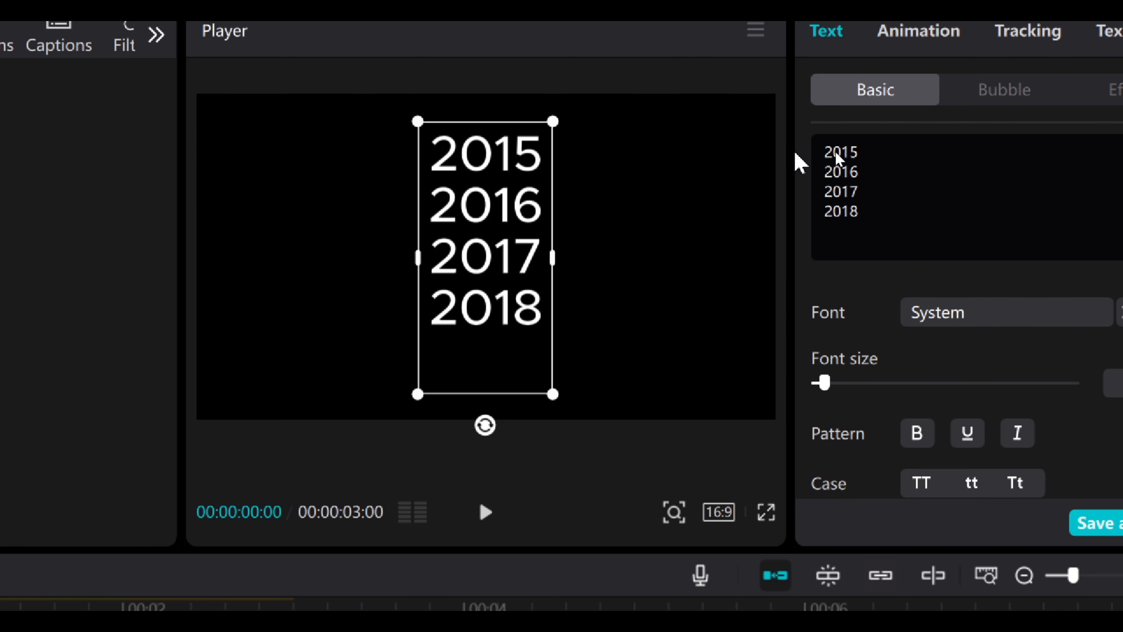
key(Return)
text(2019)
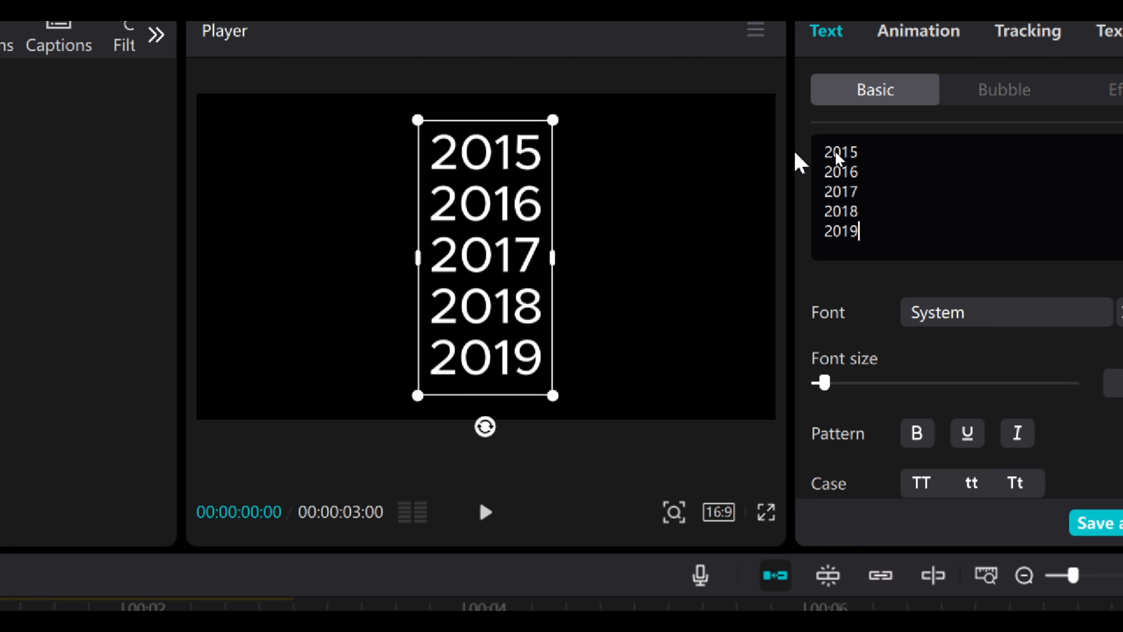
key(Return)
text(2020)
key(Return)
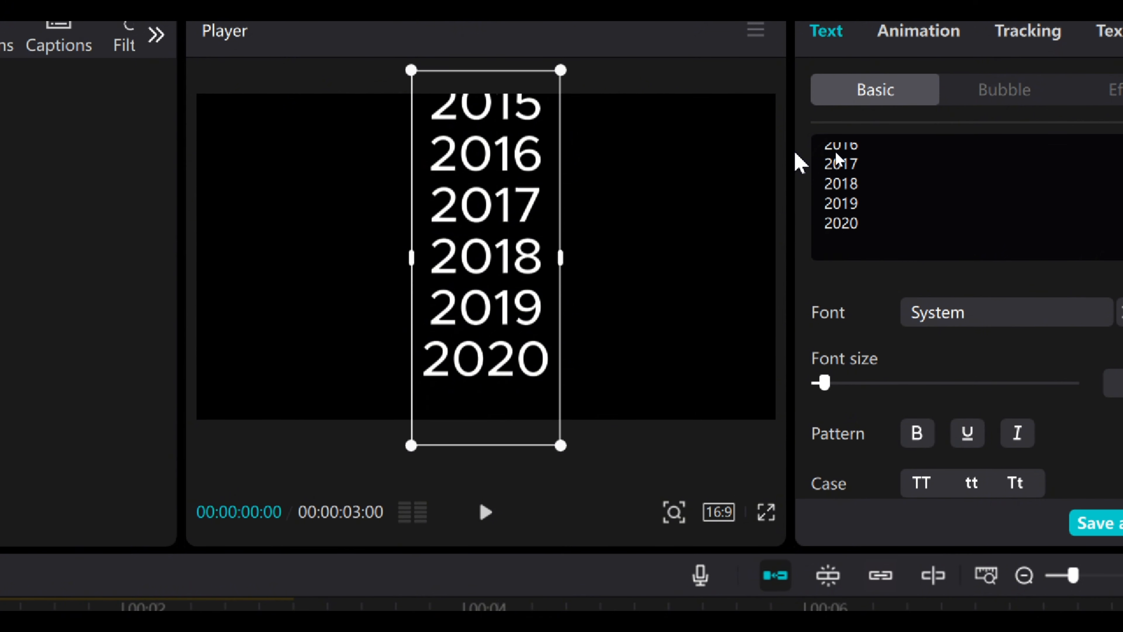
text(2021)
key(Return)
text(2022)
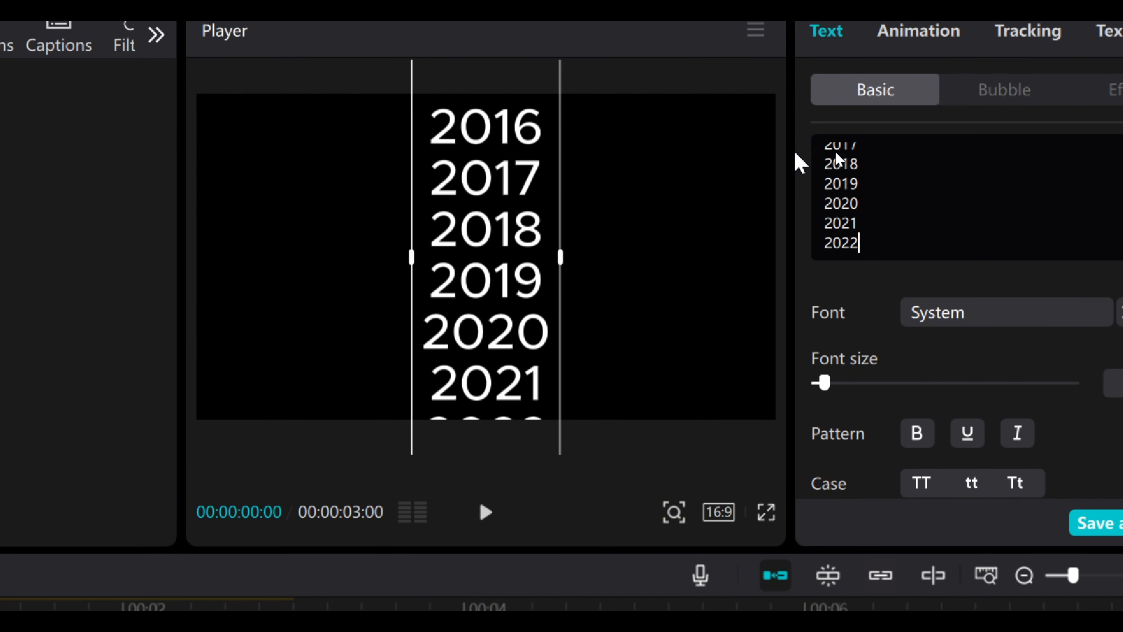
key(Return)
text(2023)
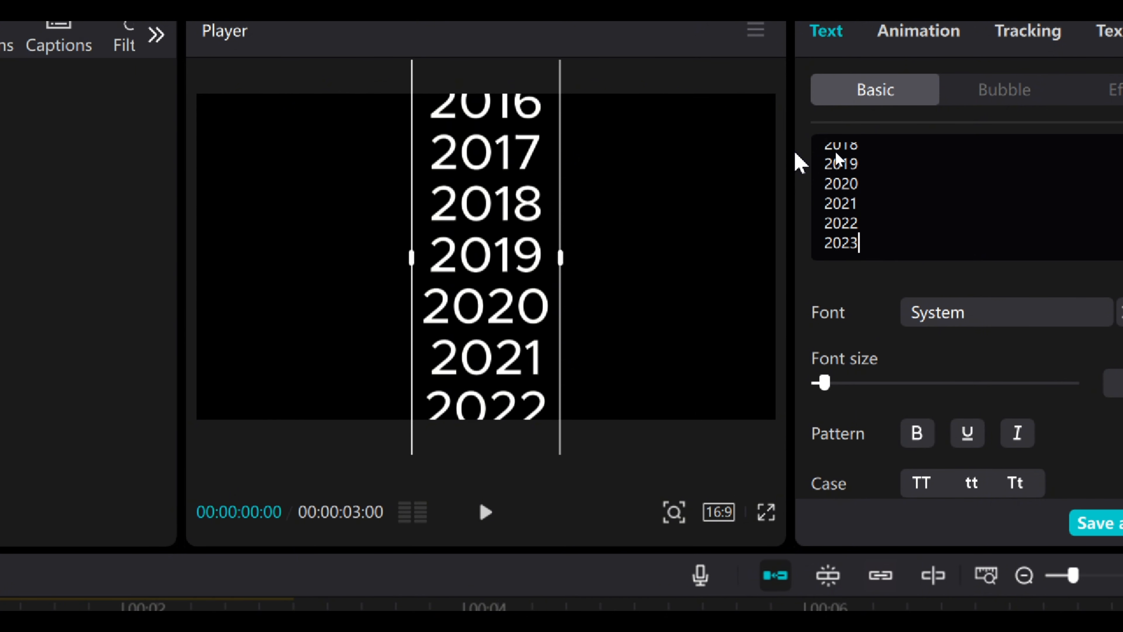
key(Return)
text(2024)
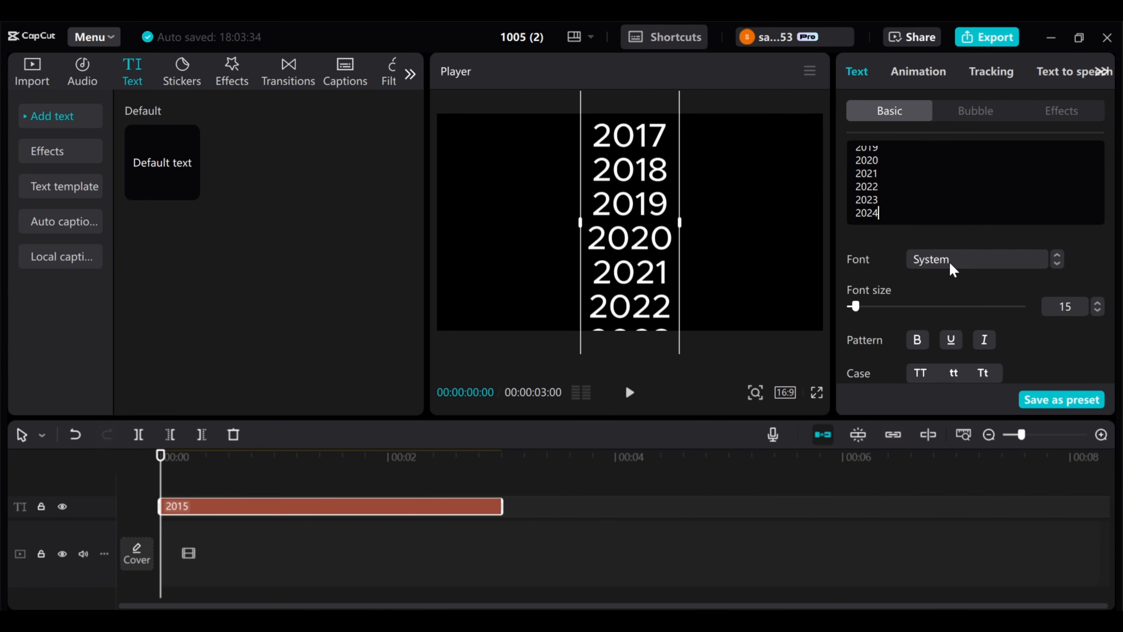
Set the years text to the Onest-Black font at size 20.
click(952, 259)
click(951, 202)
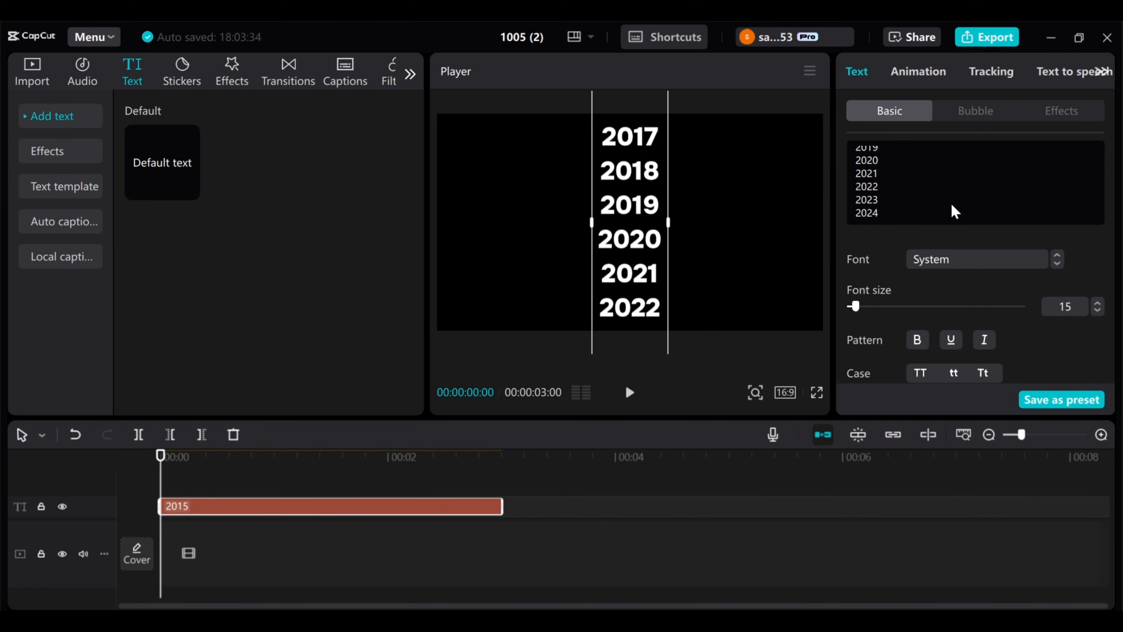
click(1097, 303)
click(1097, 303)
click(1098, 303)
click(1098, 302)
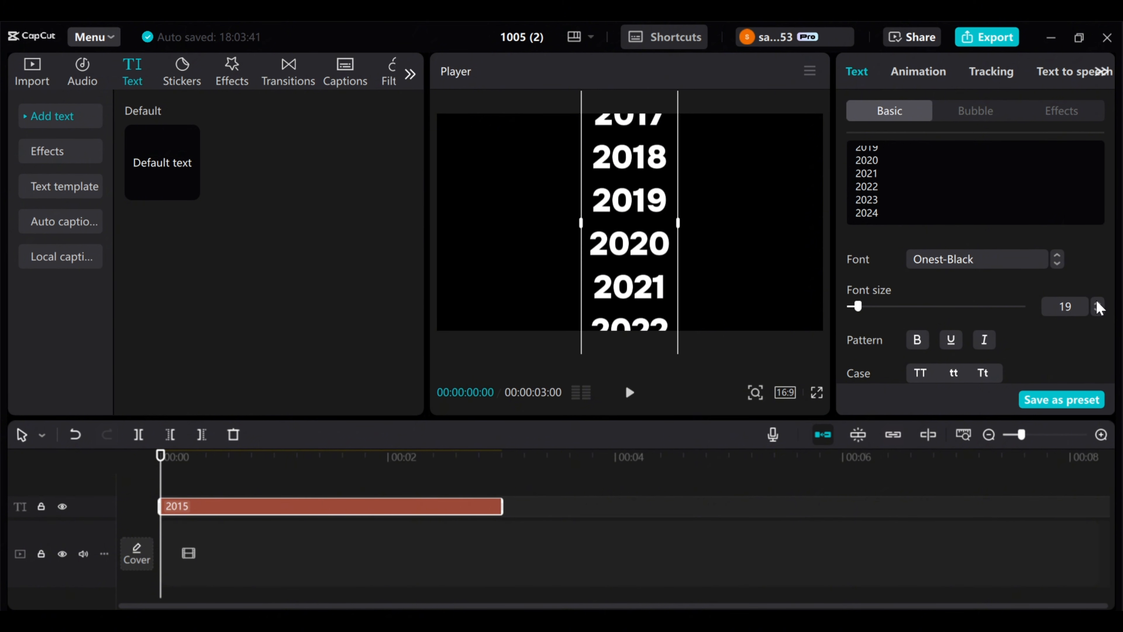
click(1097, 303)
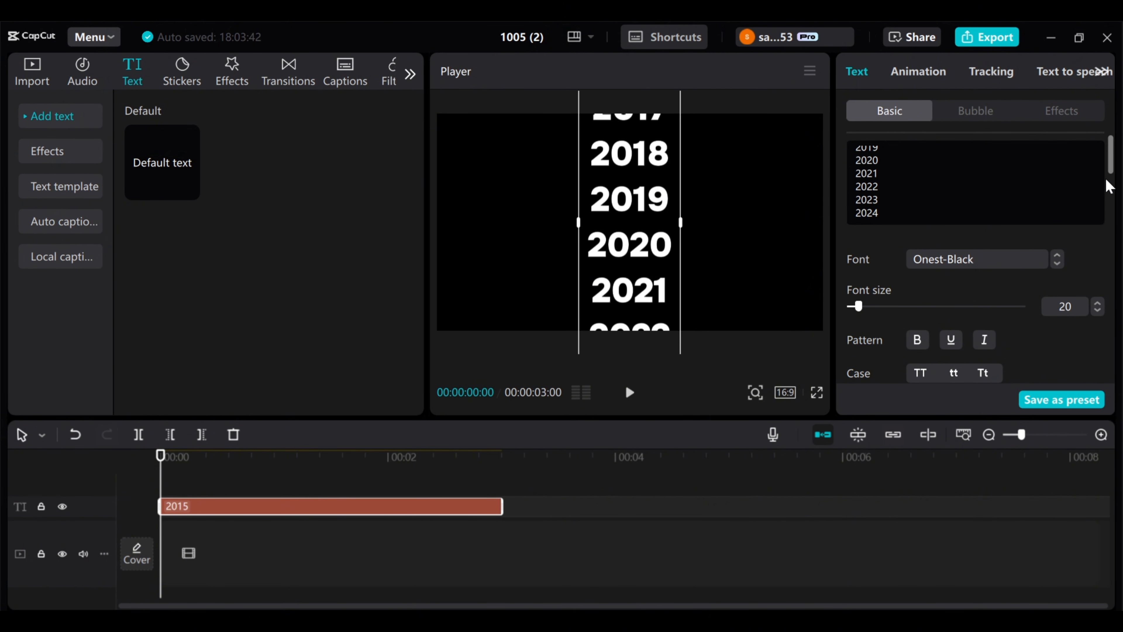
Enable Glow on the years text and choose the non-Pro glow style.
scroll(1096, 298, down, 5)
scroll(1094, 285, down, 3)
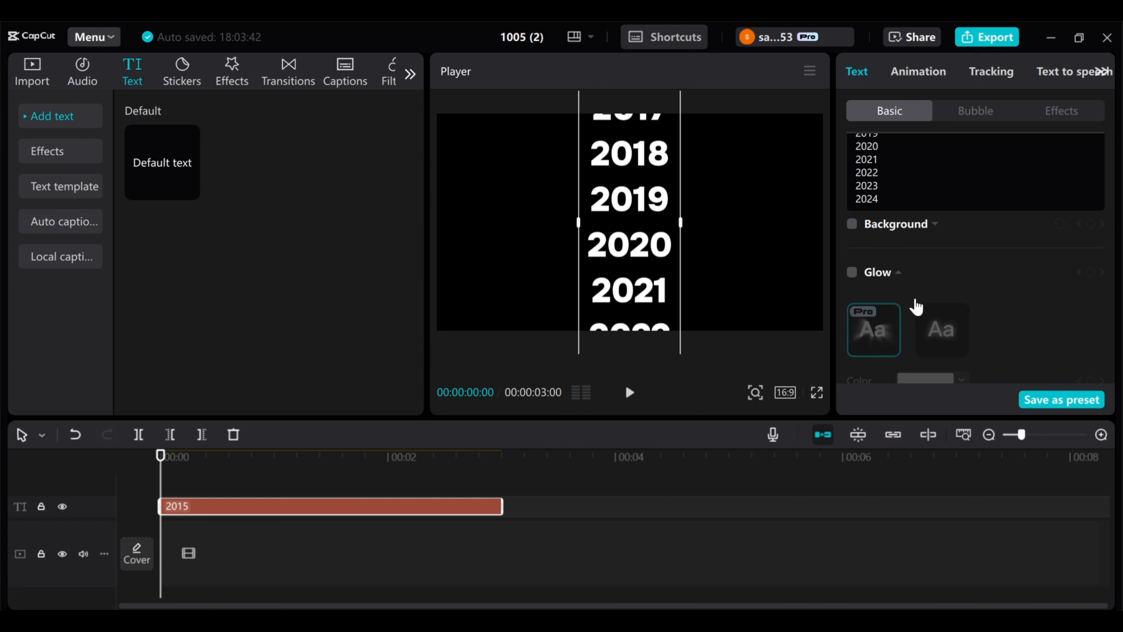
click(852, 272)
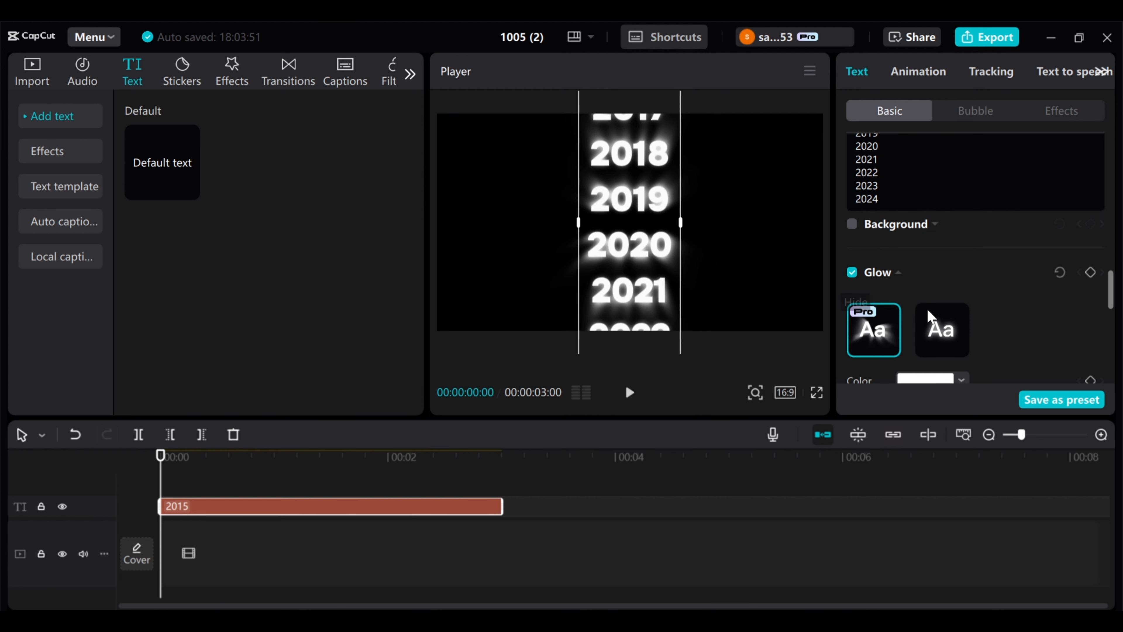
click(941, 330)
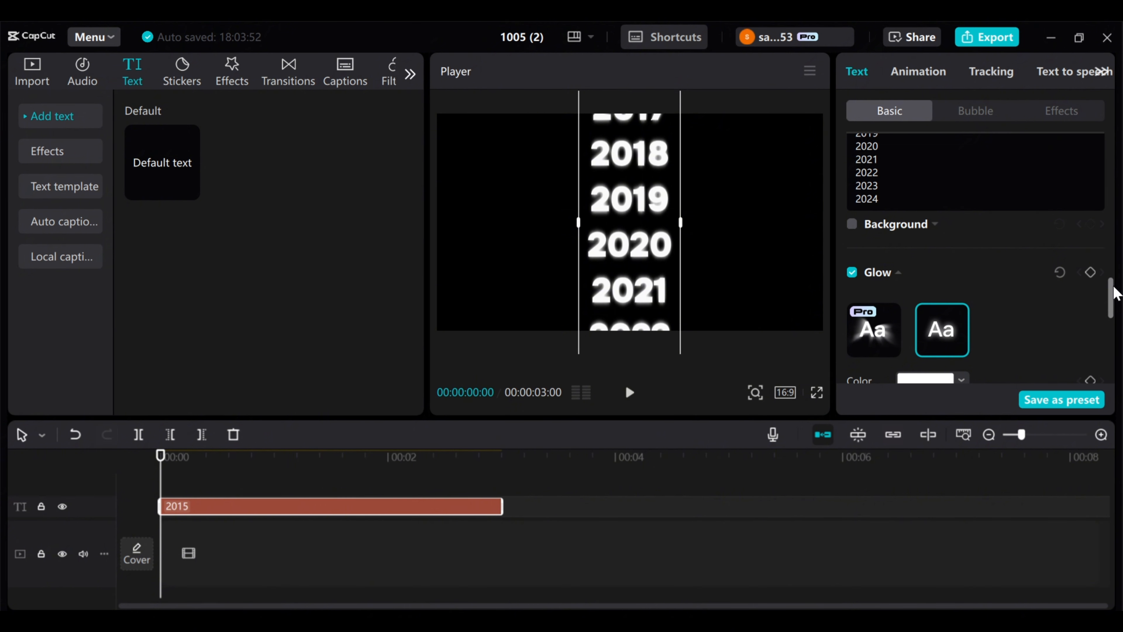
Reduce the glow's intensity to slightly below 32 and raise its range slightly above 40.
drag(1113, 292, 1111, 314)
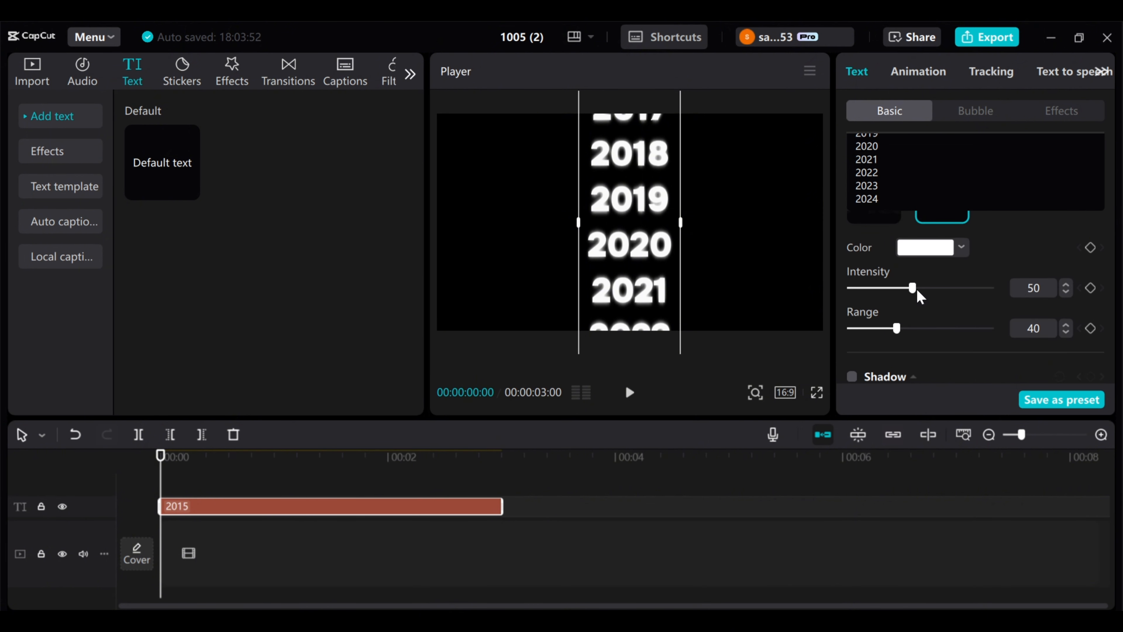
drag(916, 290, 883, 291)
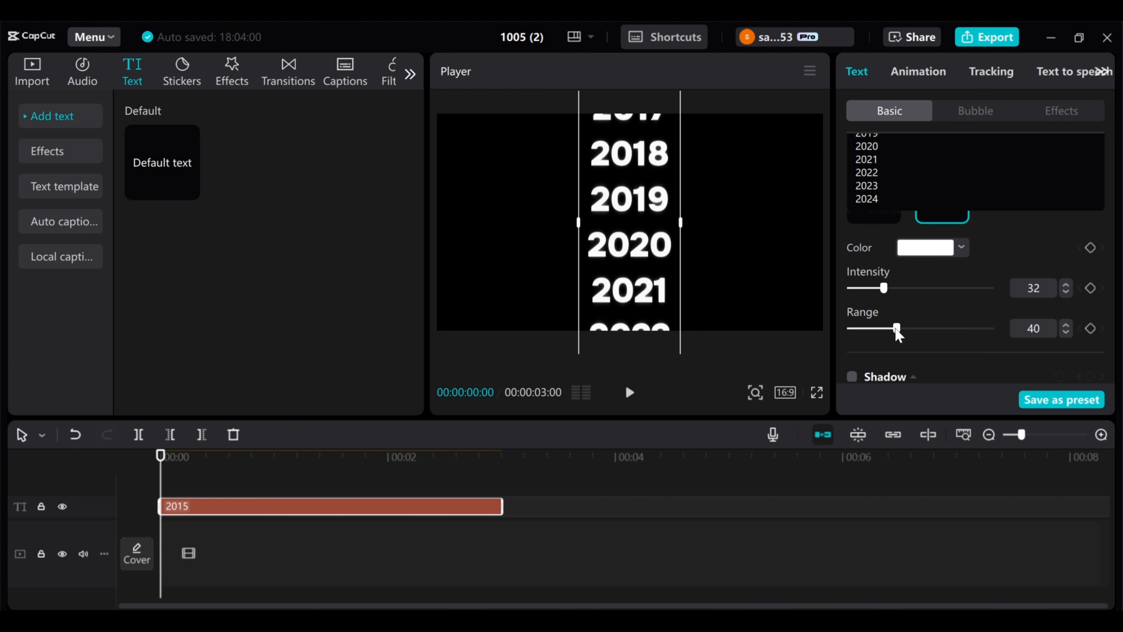
mouse_move(896, 330)
mouse_down()
mouse_move(944, 331)
mouse_move(906, 331)
mouse_up()
drag(884, 293, 880, 293)
Add a new default text clip and replace its wording with a row of hyphens spanning the full frame width.
click(189, 190)
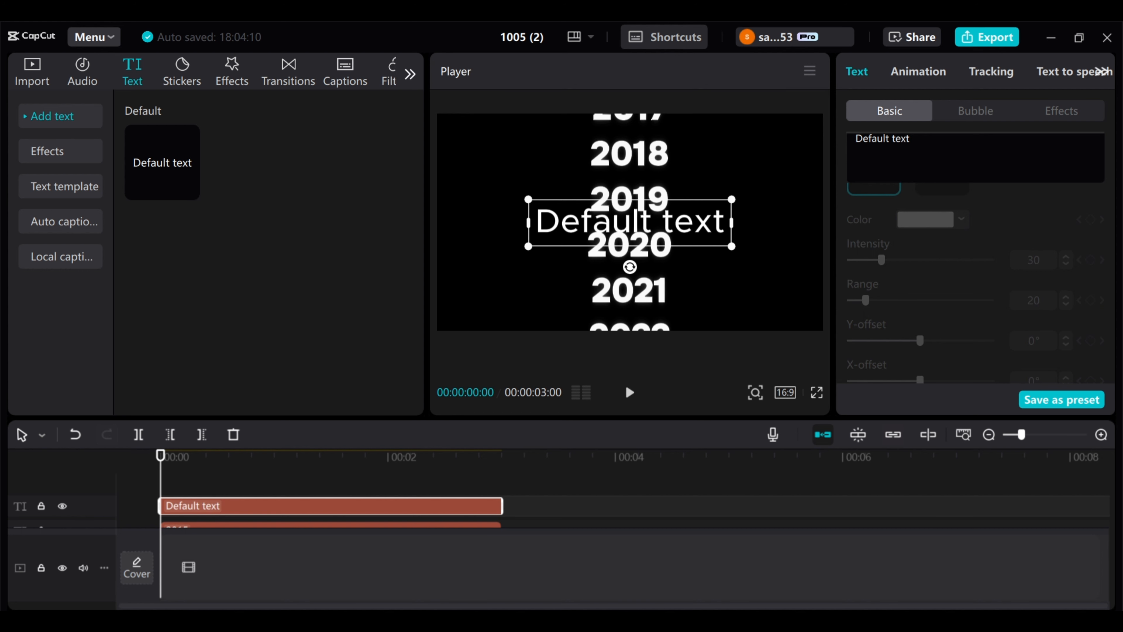
drag(910, 139, 837, 146)
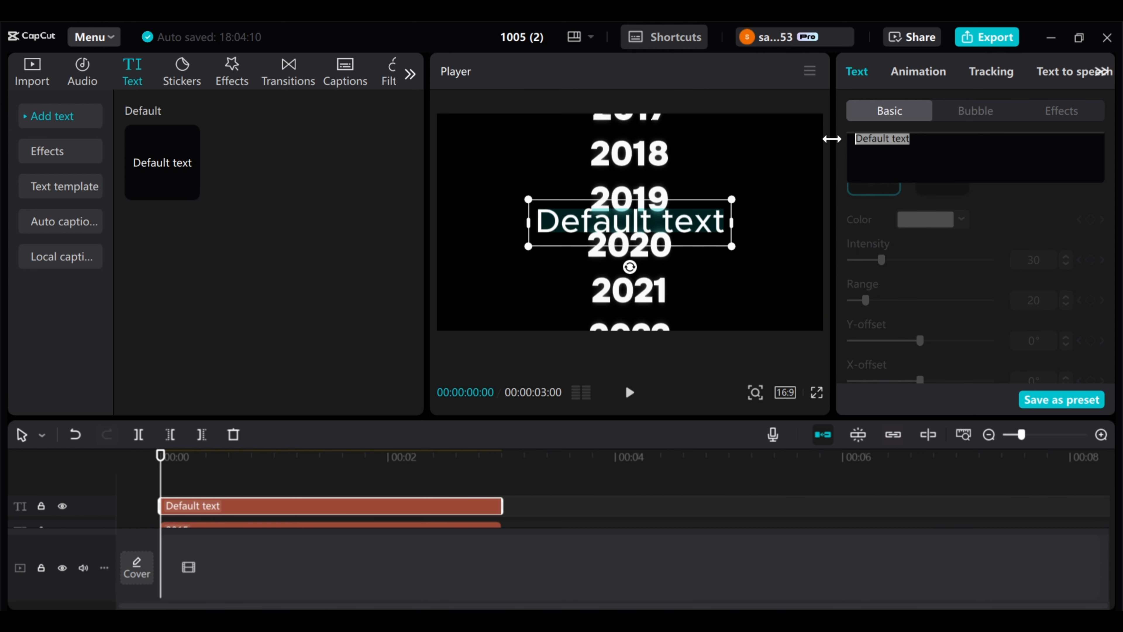
text(-------------)
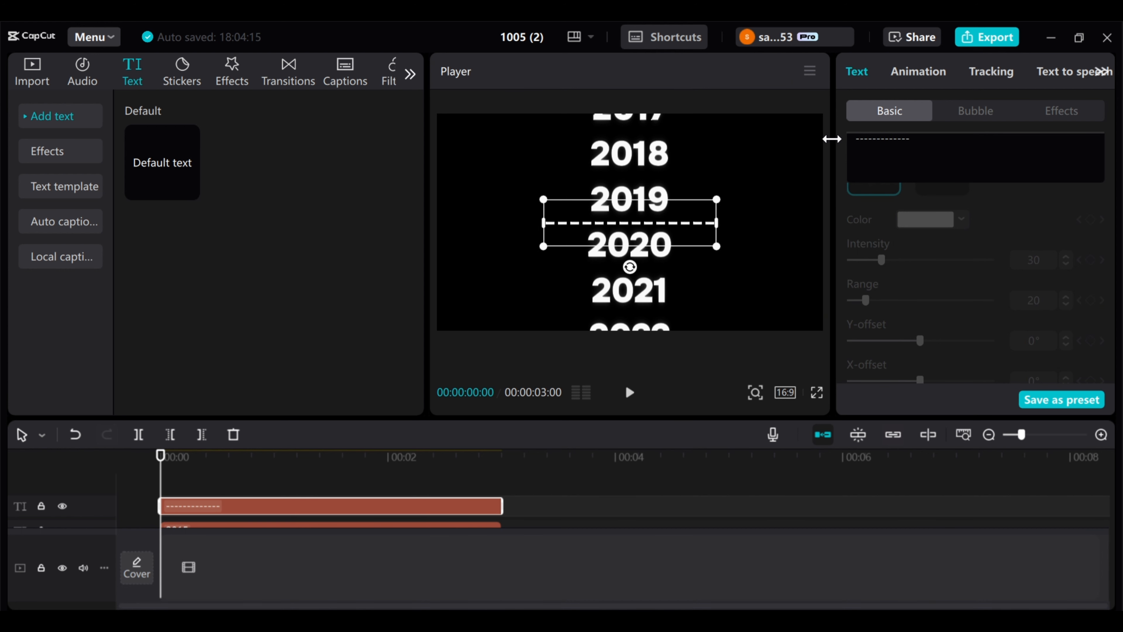
text(-------------------)
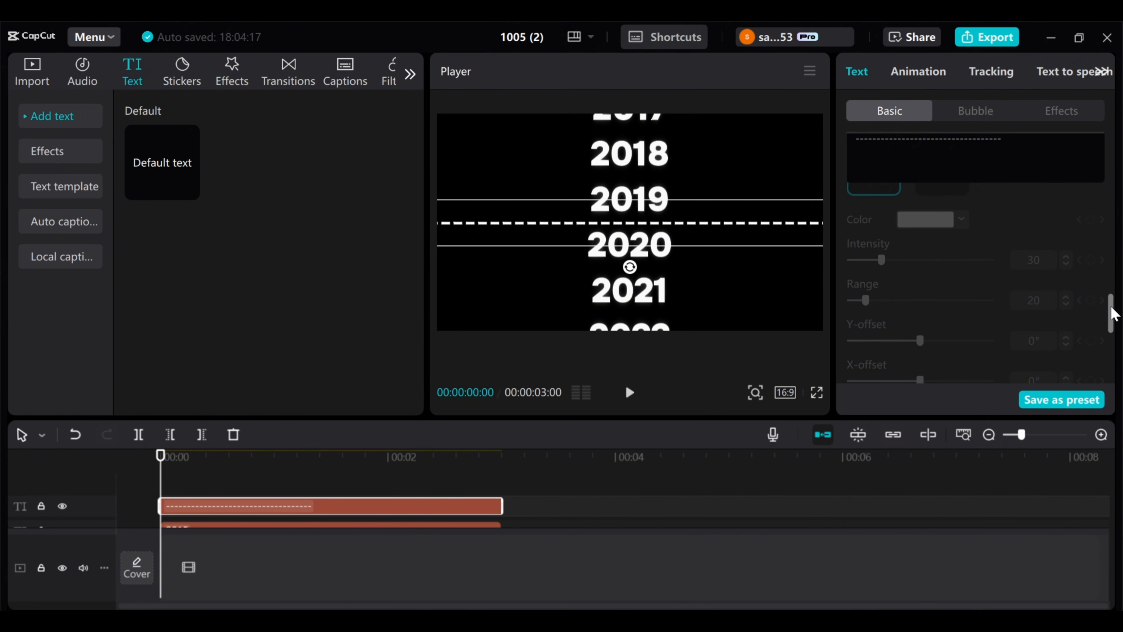
Turn off uniform scale for the hyphen text and set its character spacing to -3.
drag(1111, 310, 1109, 217)
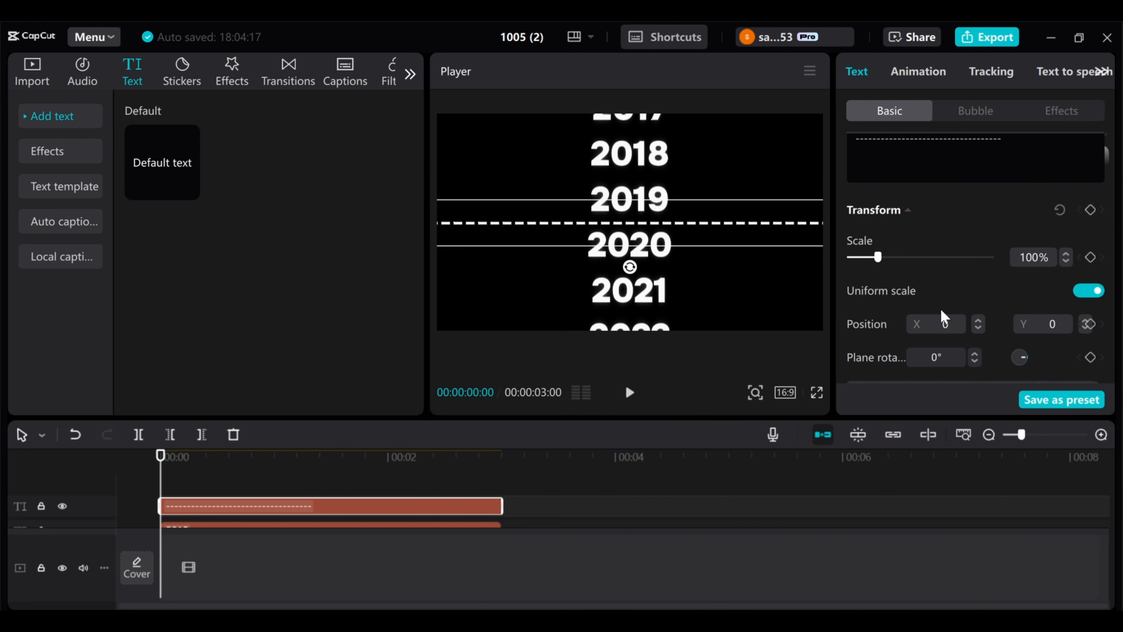
click(1088, 291)
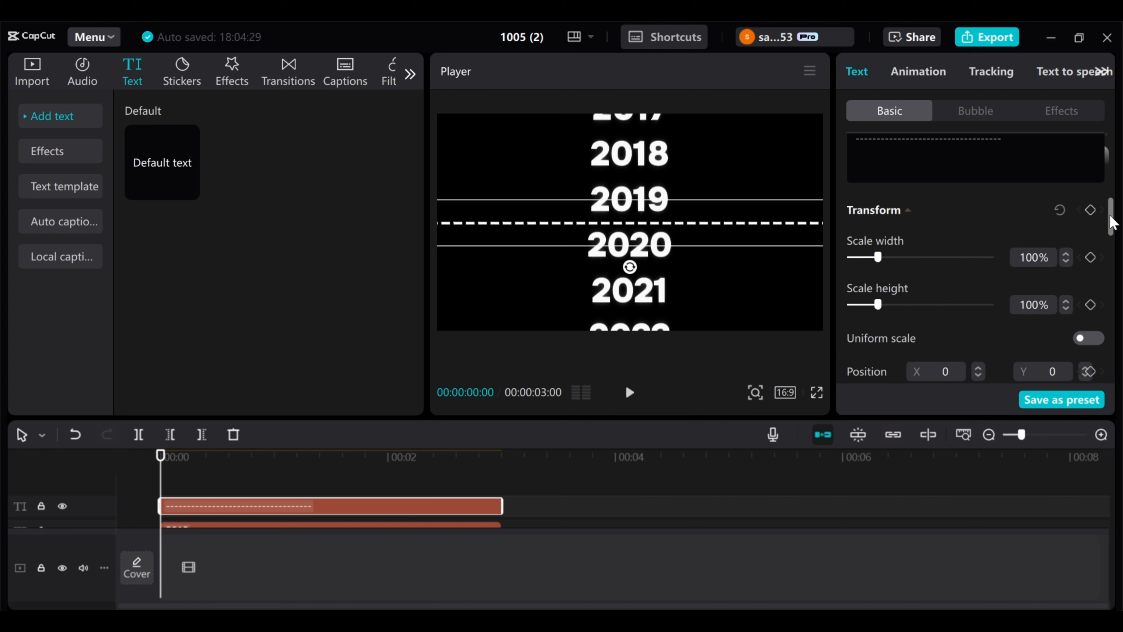
scroll(1112, 222, down, 2)
scroll(1106, 216, up, 3)
scroll(1110, 208, up, 2)
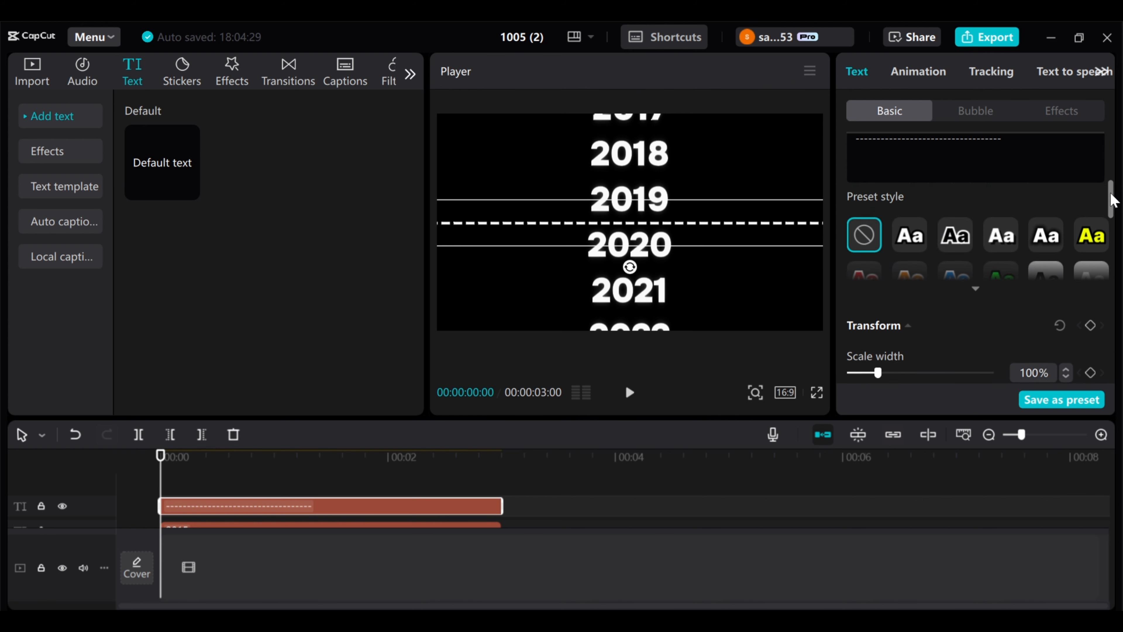
scroll(1111, 195, up, 3)
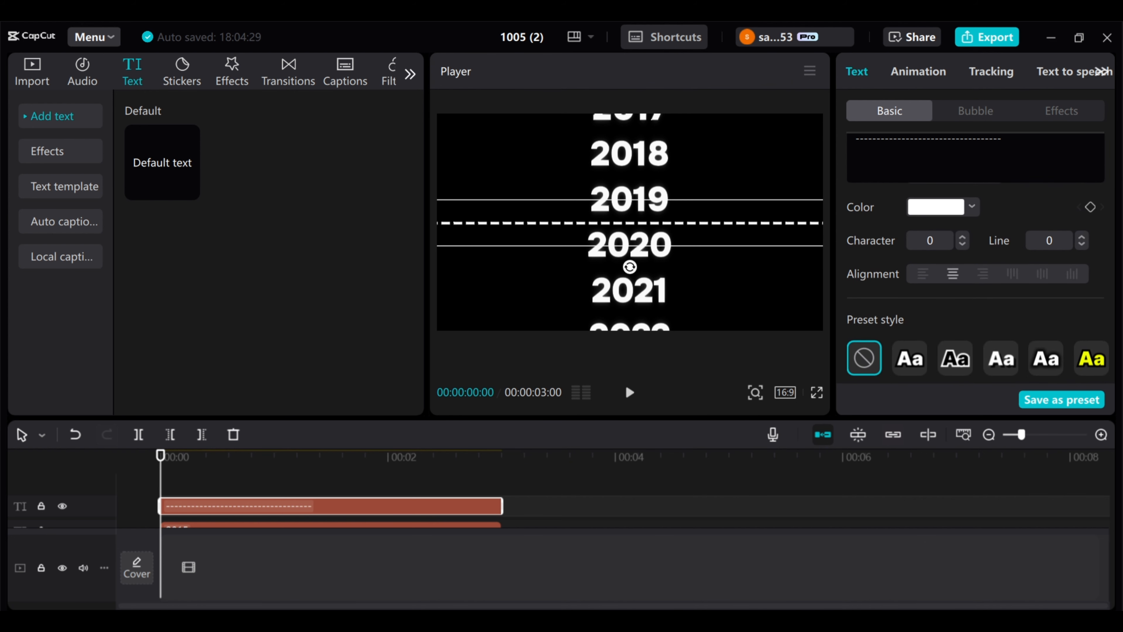
click(931, 240)
text(-3)
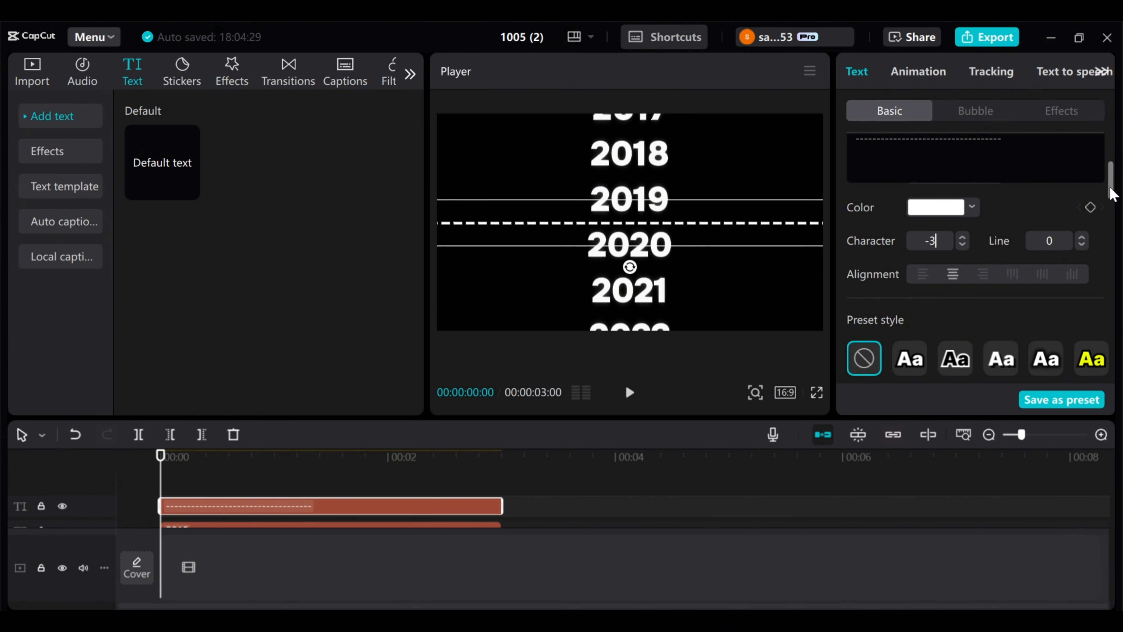
Scale the hyphen line to 221% width and 77% height so it becomes a thin line across the frame.
drag(1111, 190, 1096, 230)
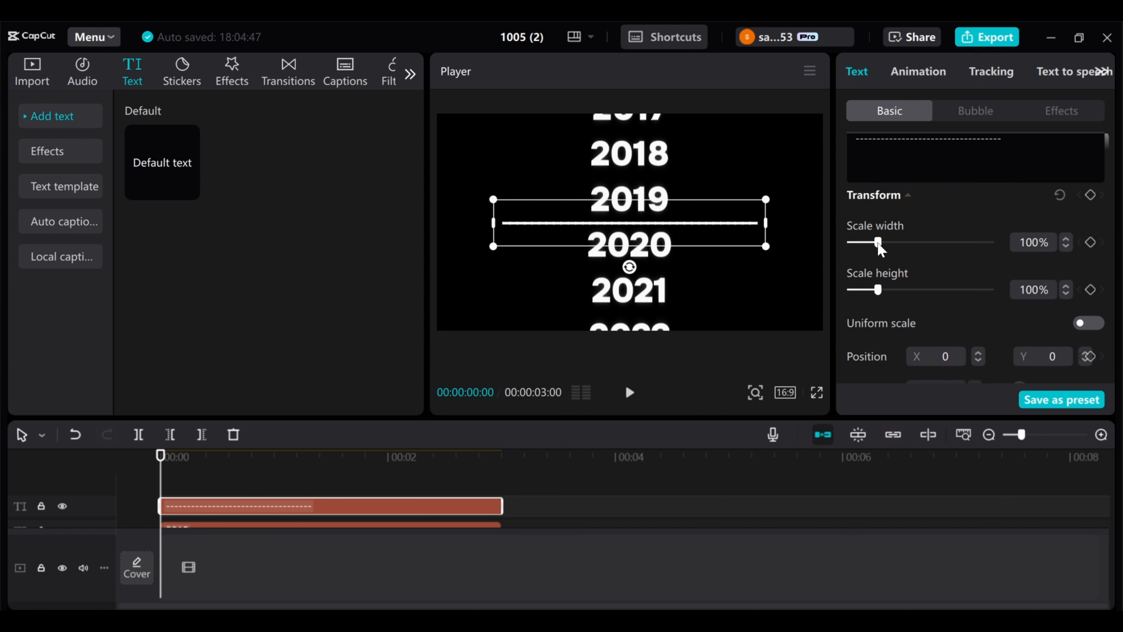
drag(878, 243, 912, 242)
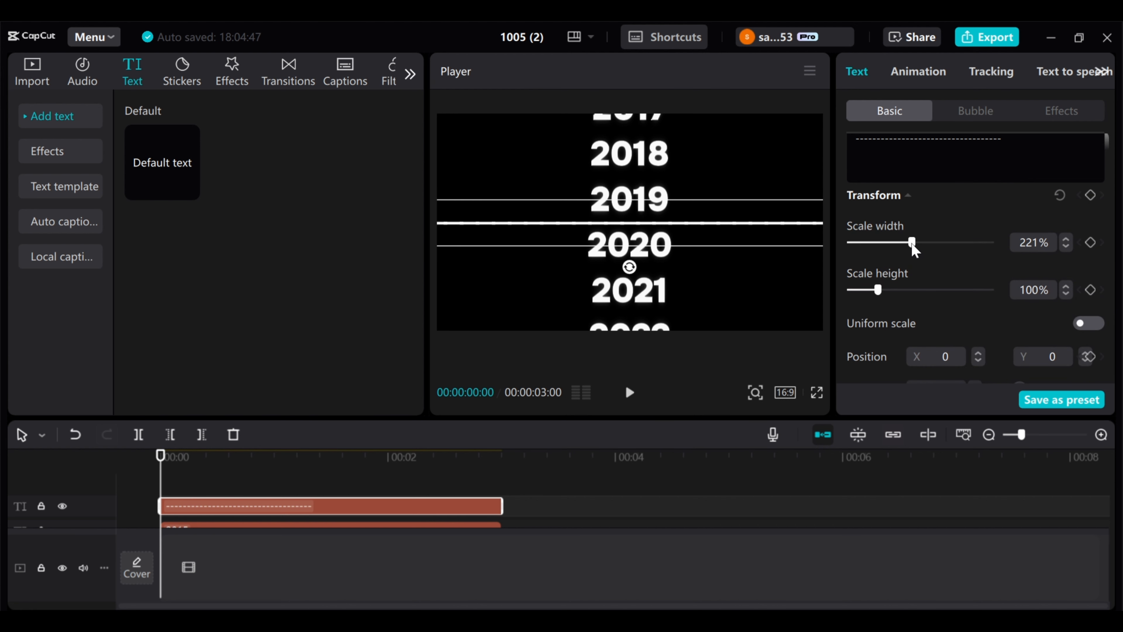
drag(878, 290, 872, 289)
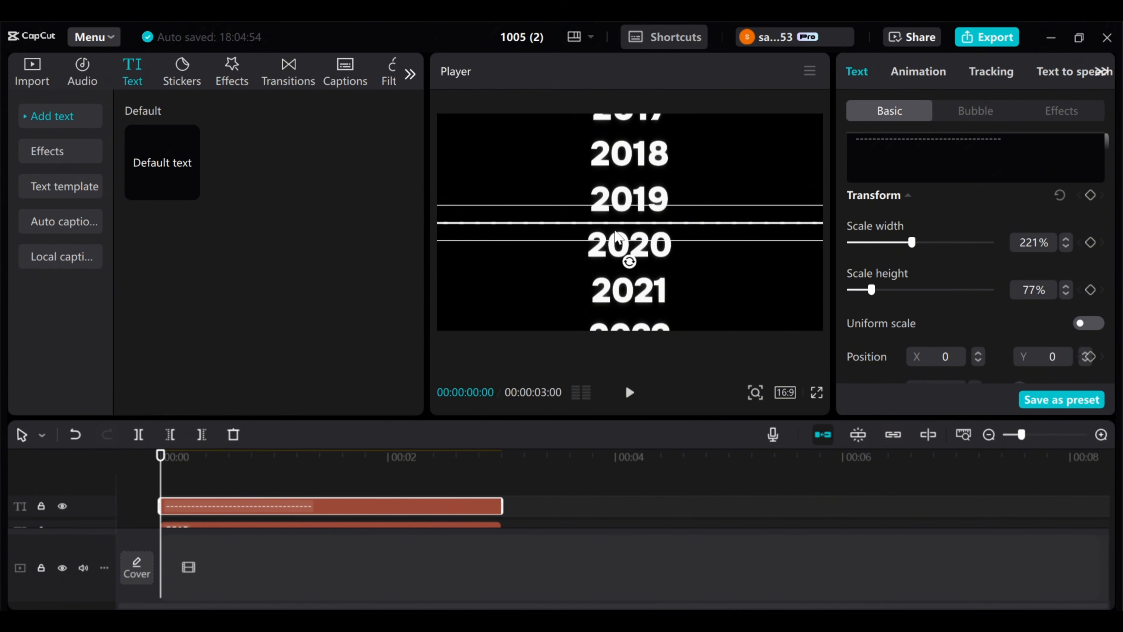
Duplicate the hyphen line clip onto a track above, aligned to the timeline start, and rotate the copy to vertical.
right_click(326, 507)
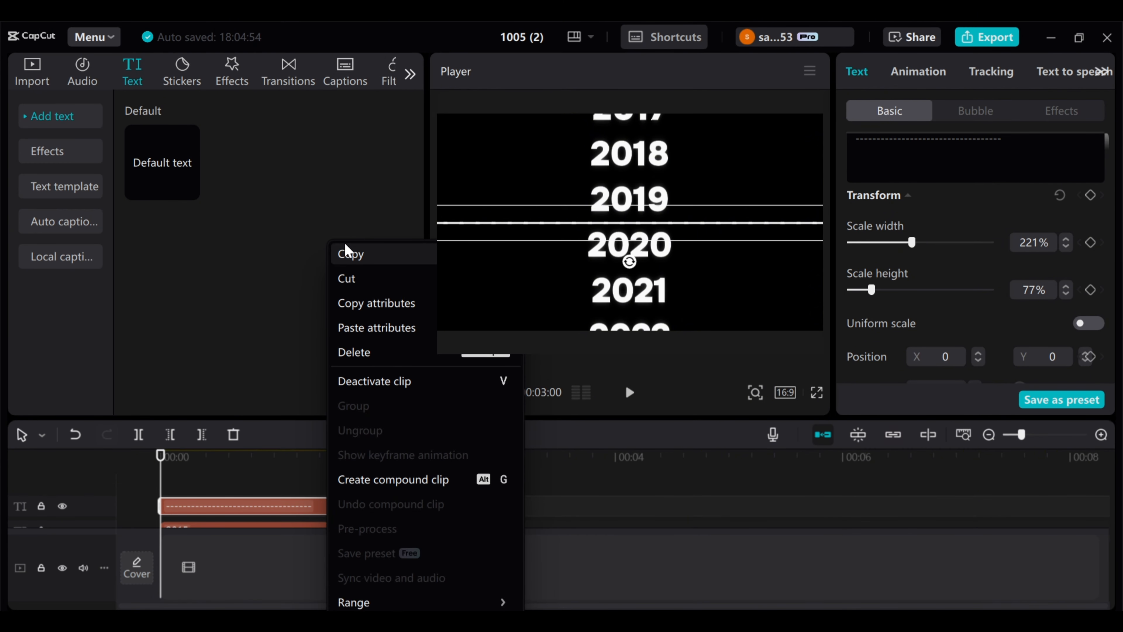
click(347, 254)
click(171, 478)
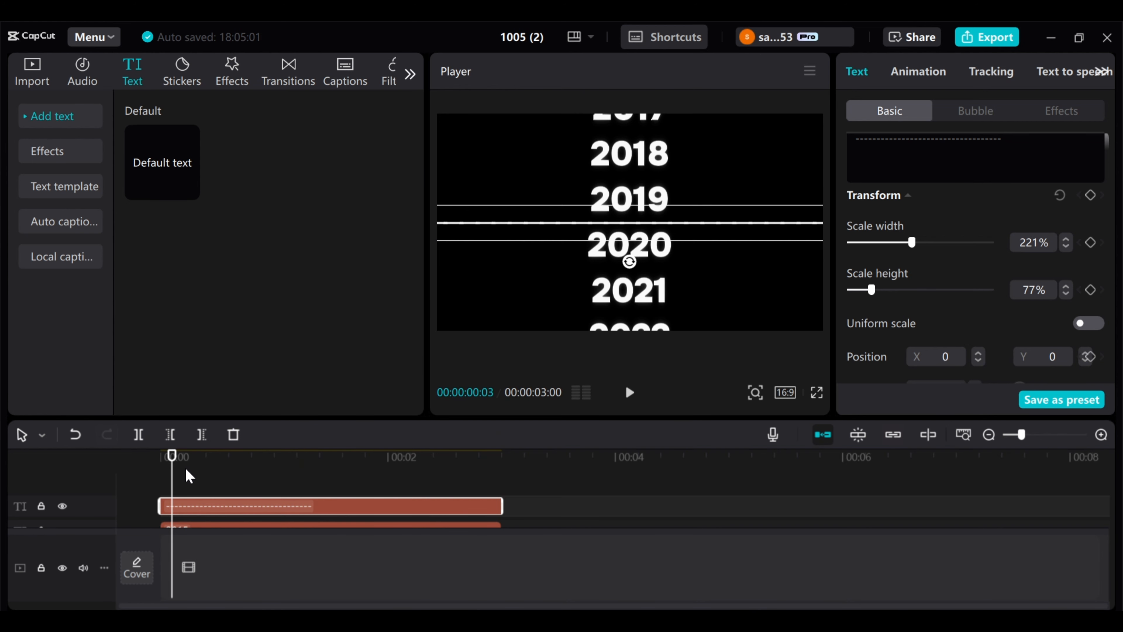
click(186, 471)
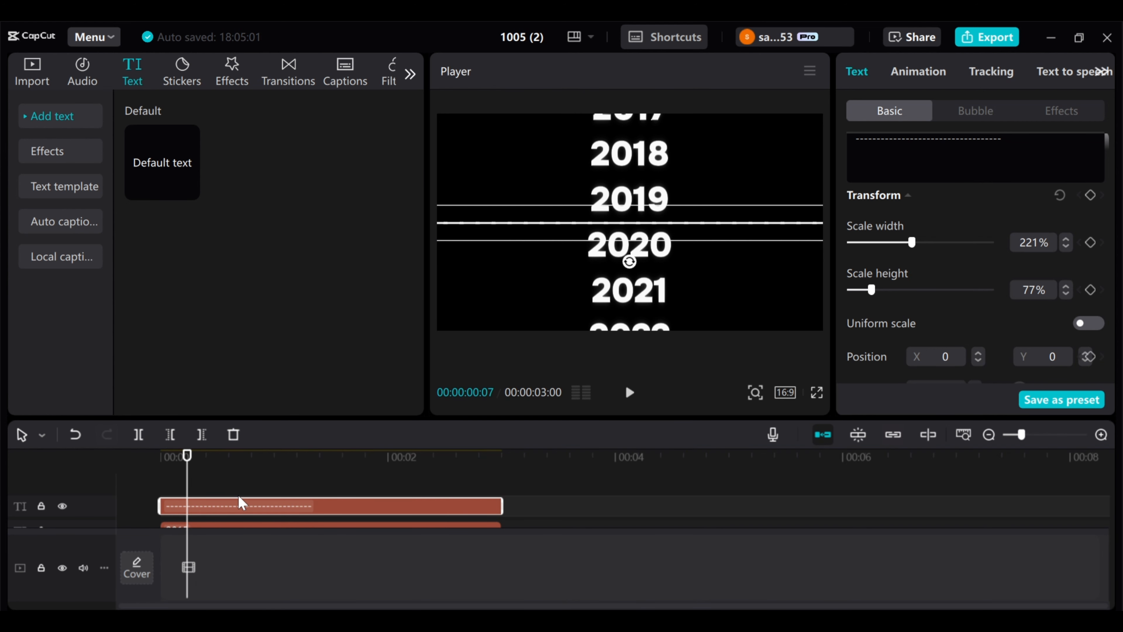
right_click(204, 489)
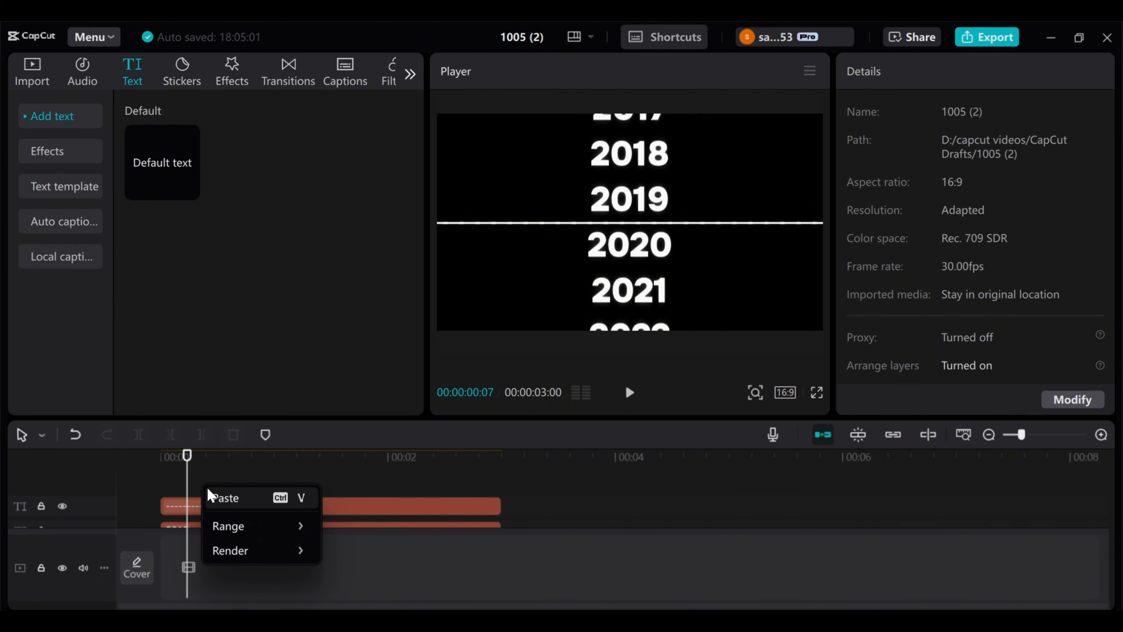
click(210, 495)
drag(229, 509, 203, 509)
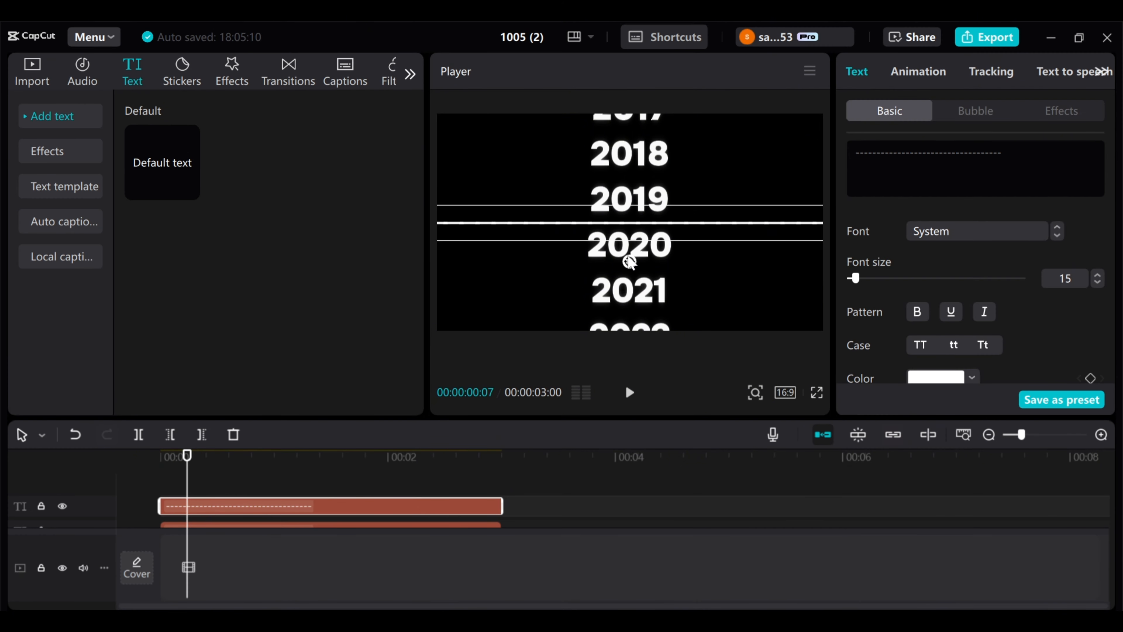
drag(626, 263, 724, 235)
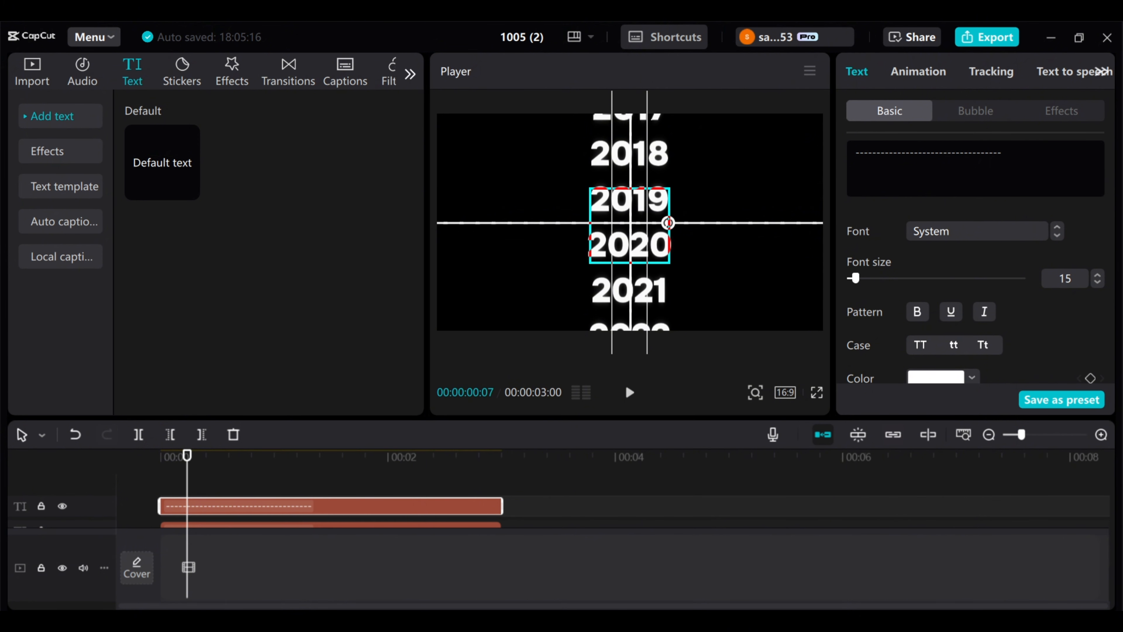
At the timeline start, move the years text straight down until 2015 sits below the horizontal line in the frame's lower part.
drag(1105, 530, 1104, 550)
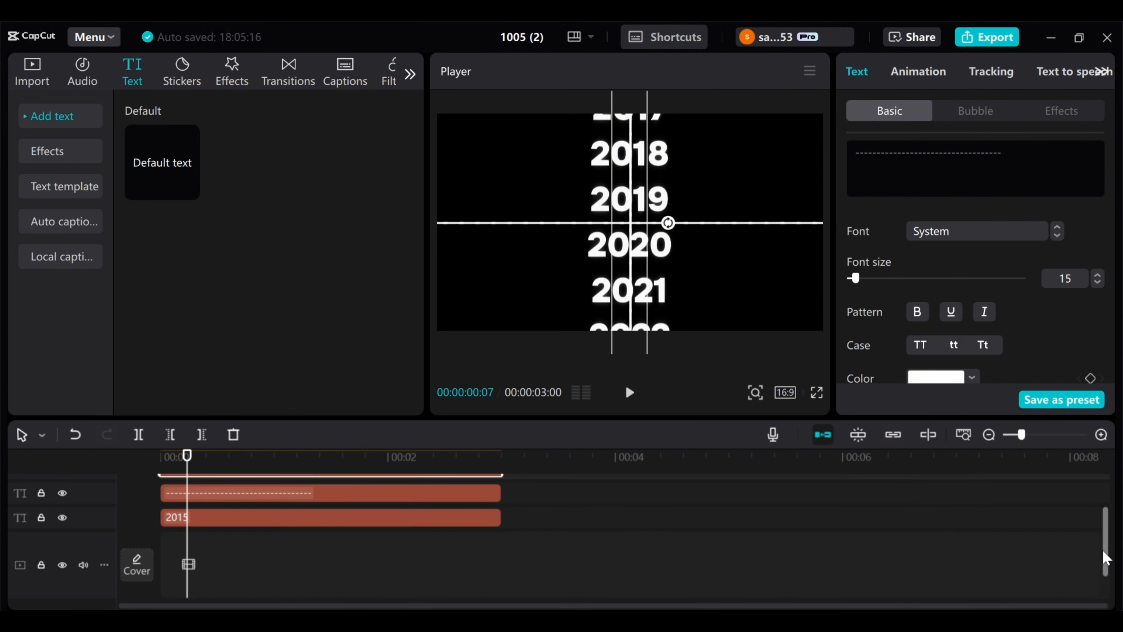
click(163, 458)
click(243, 525)
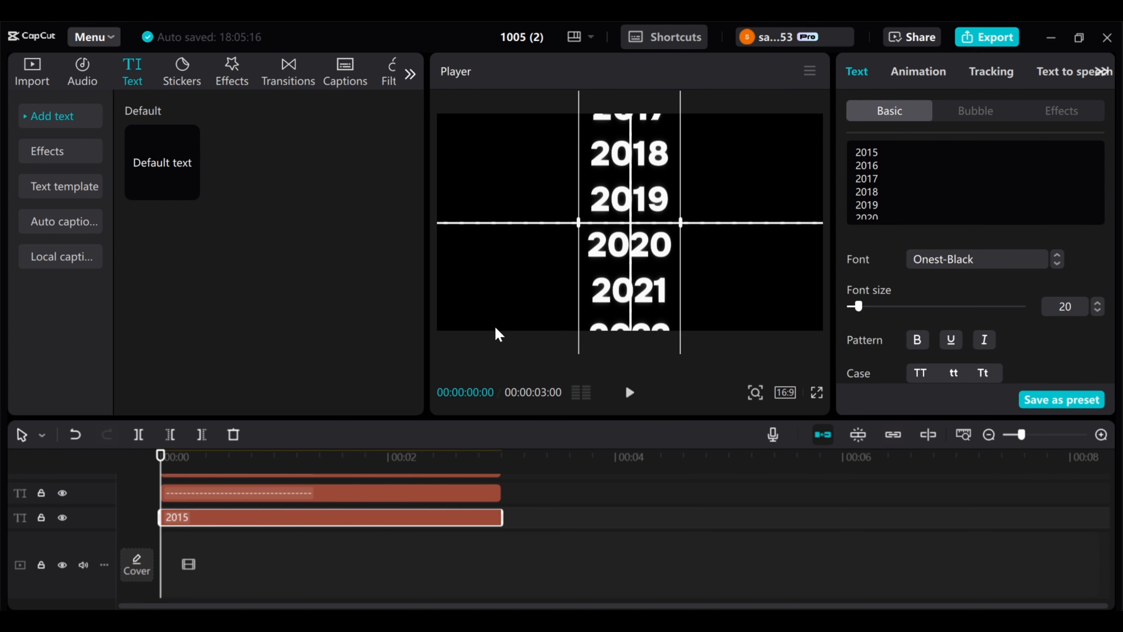
drag(604, 155, 603, 306)
drag(614, 186, 611, 302)
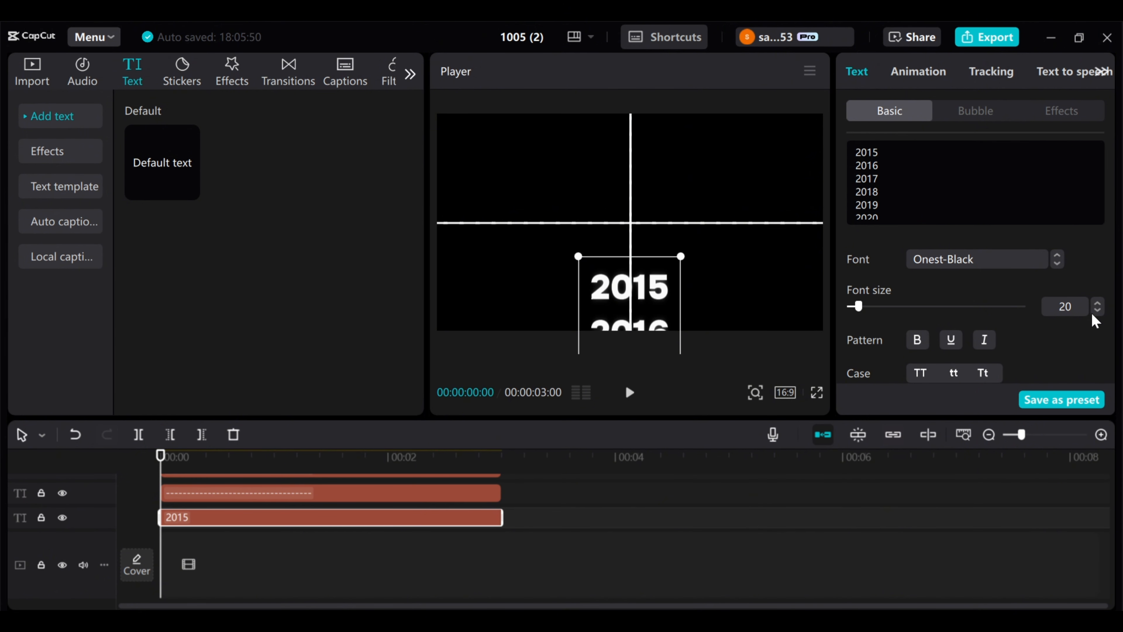
Turn off uniform scale for the years text and add a position keyframe at the timeline start.
drag(1111, 153, 1104, 217)
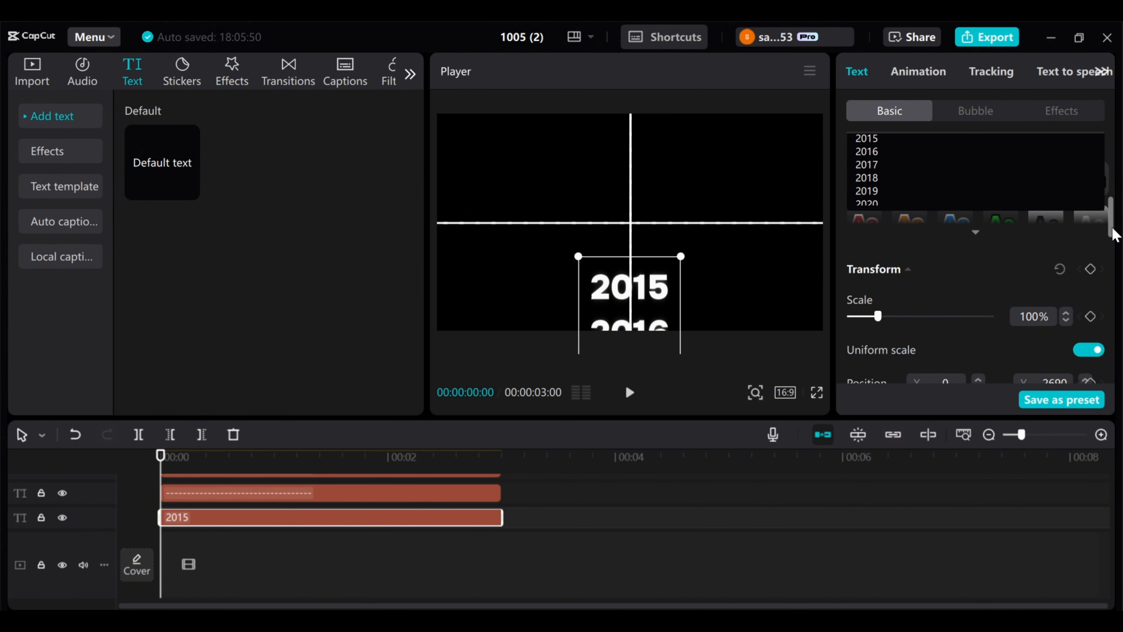
mouse_move(1113, 228)
mouse_down()
mouse_move(1113, 247)
mouse_move(1112, 237)
mouse_up()
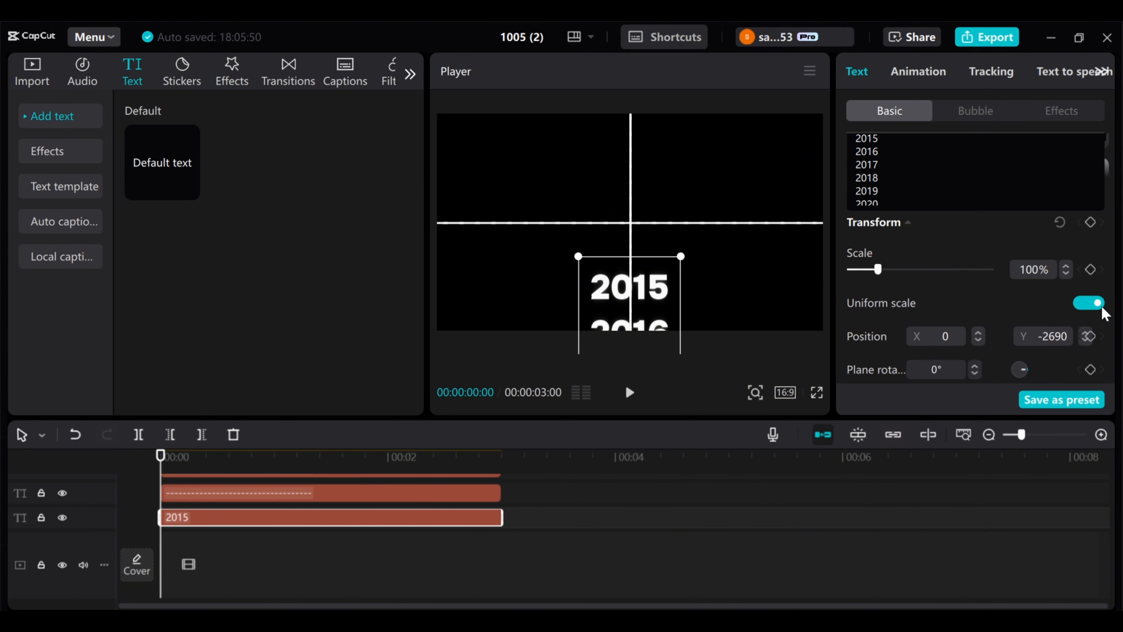
click(1088, 304)
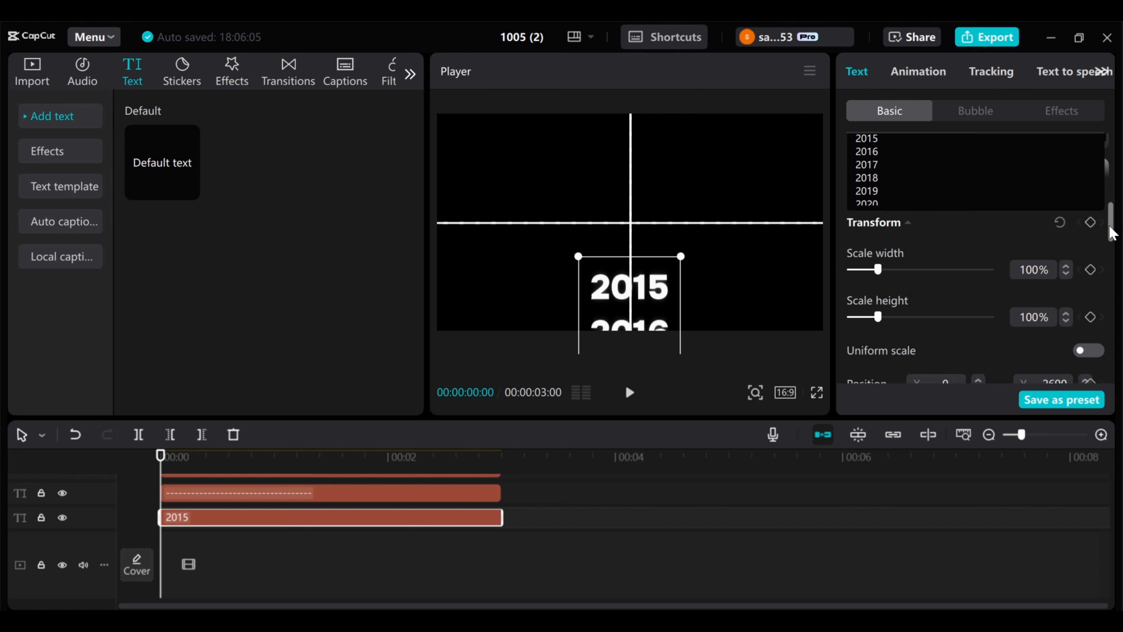
drag(1113, 223, 1112, 239)
scroll(1113, 239, down, 2)
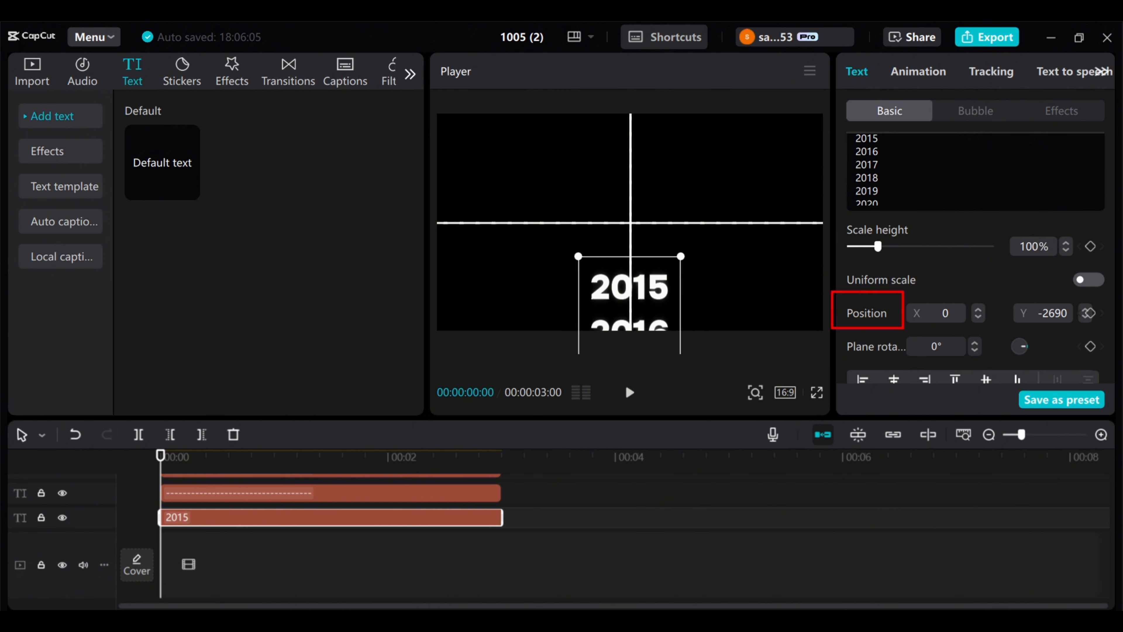
click(1089, 313)
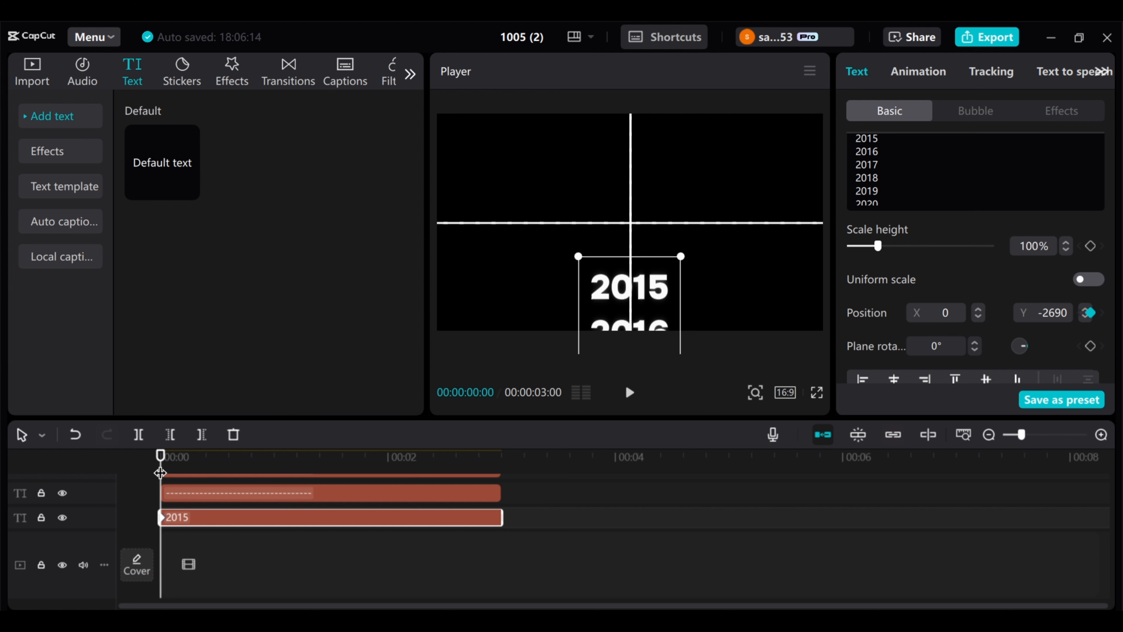
At 00:00:02:26, move the years text straight up until 2024 sits centred on the horizontal line.
drag(160, 472, 490, 478)
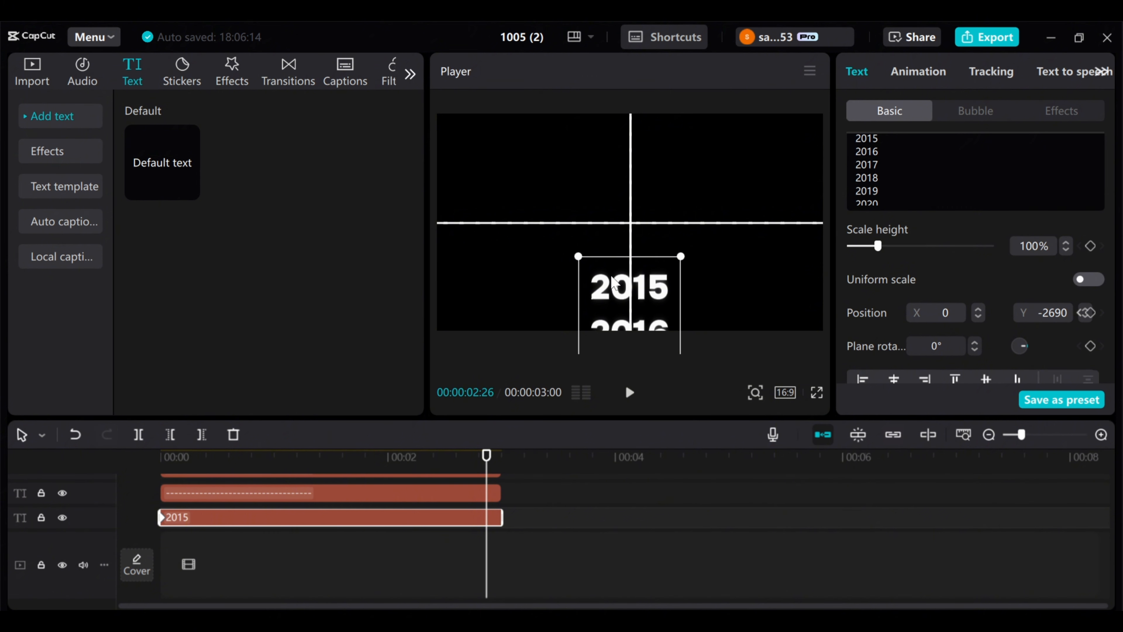
click(611, 230)
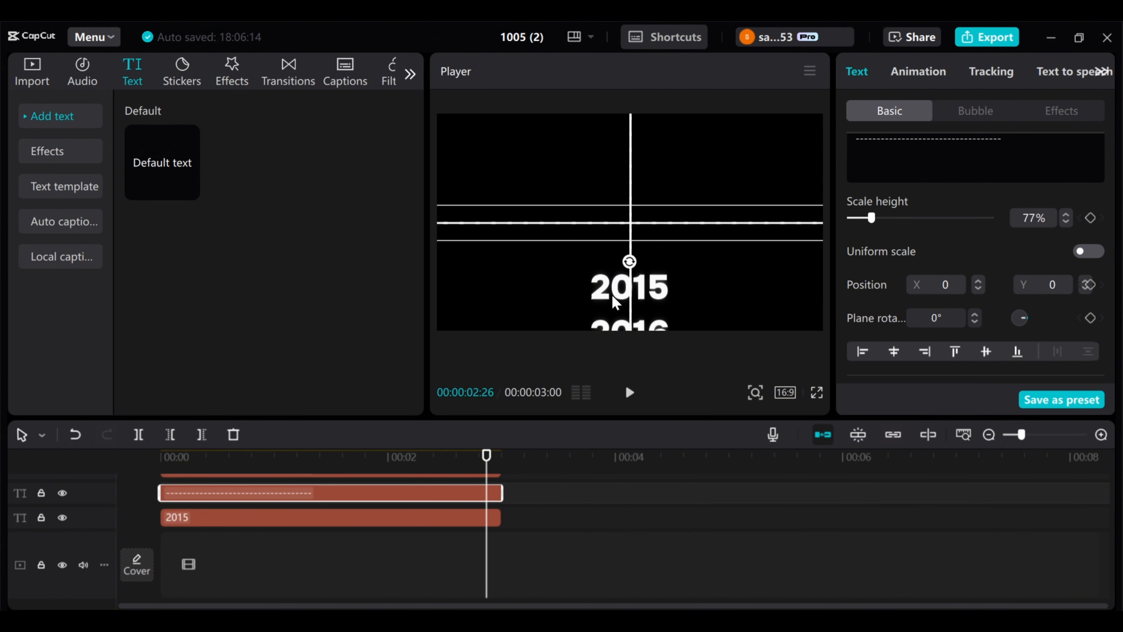
click(445, 522)
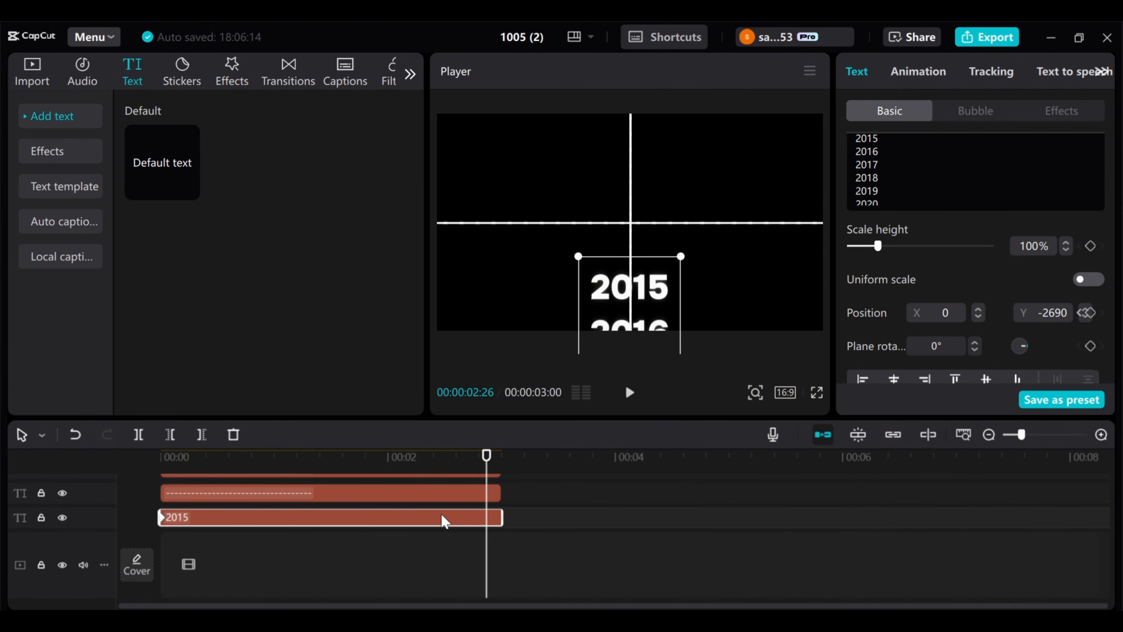
click(597, 257)
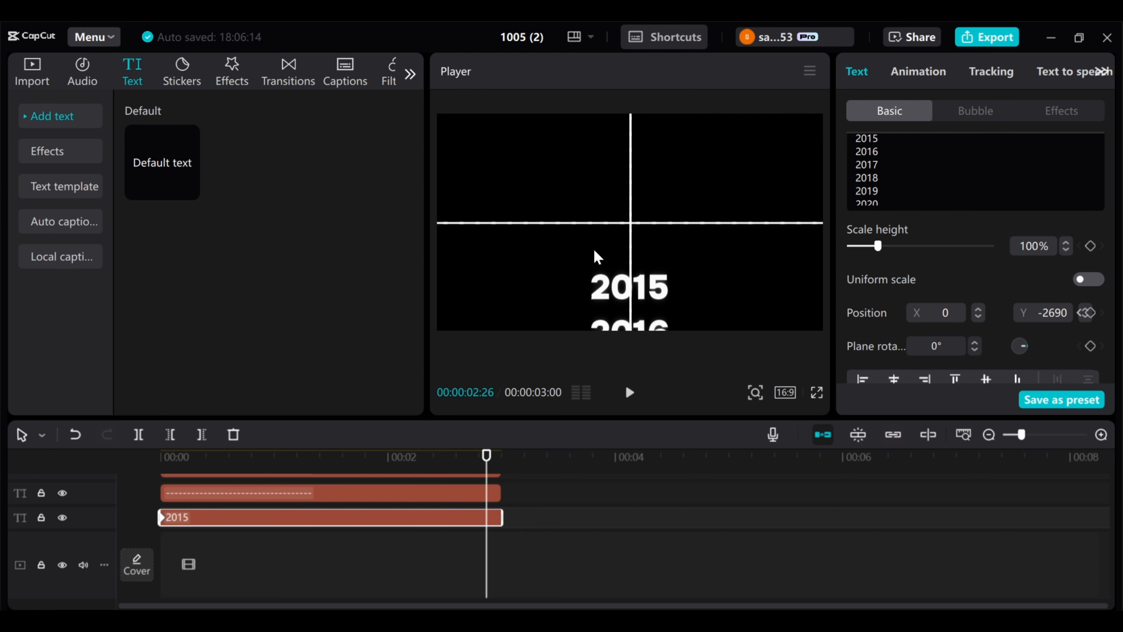
click(421, 515)
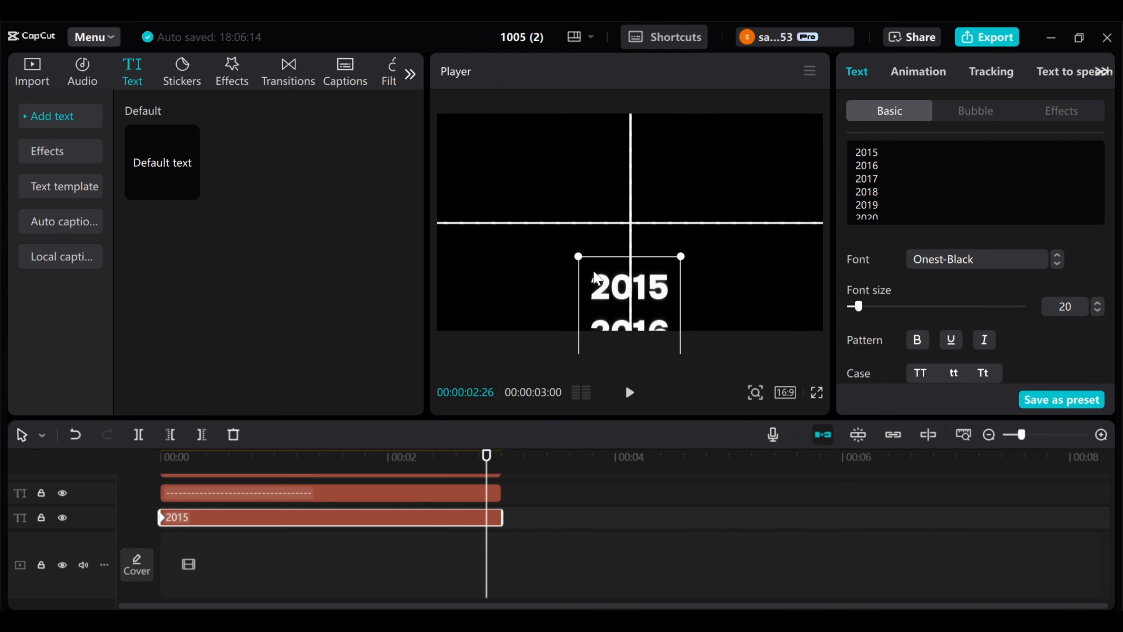
drag(597, 278, 604, 112)
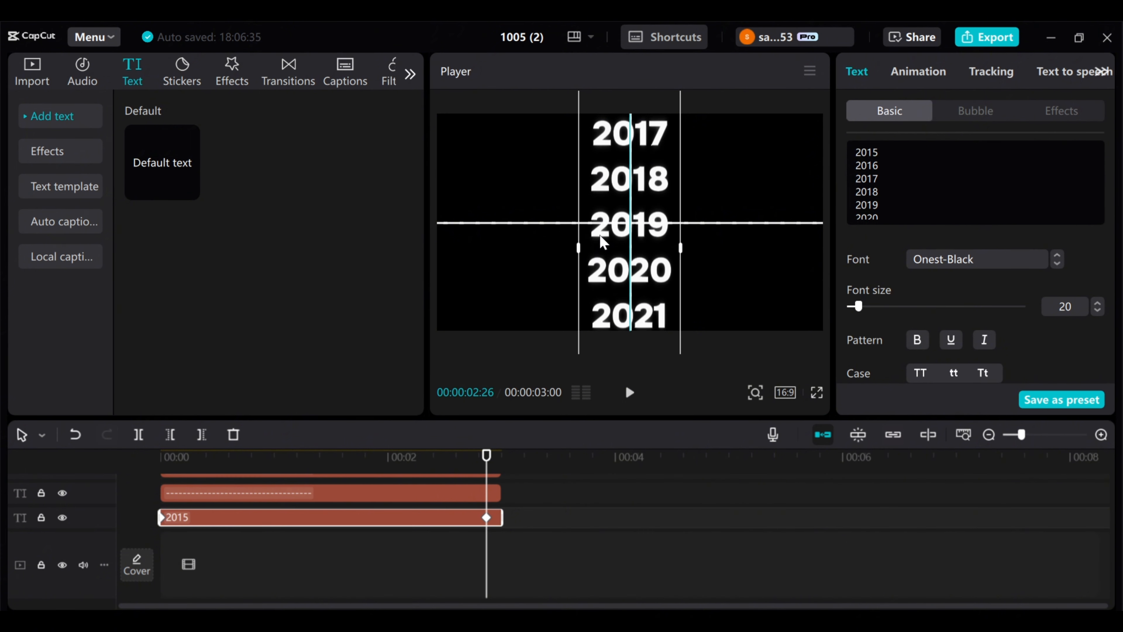
drag(604, 243, 602, 153)
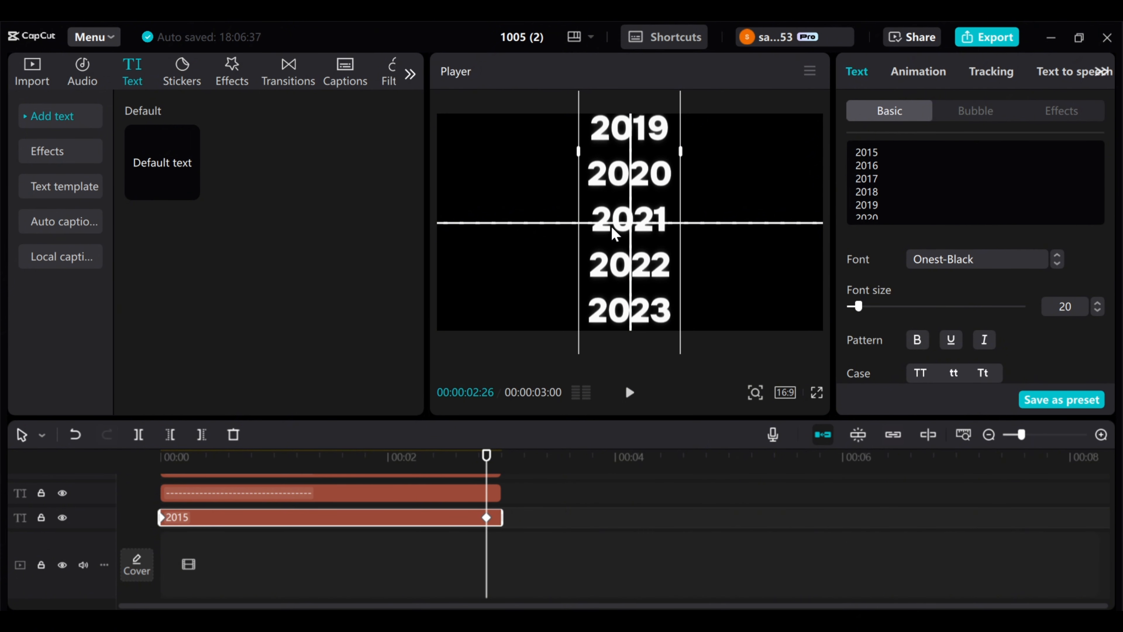
drag(606, 350, 609, 222)
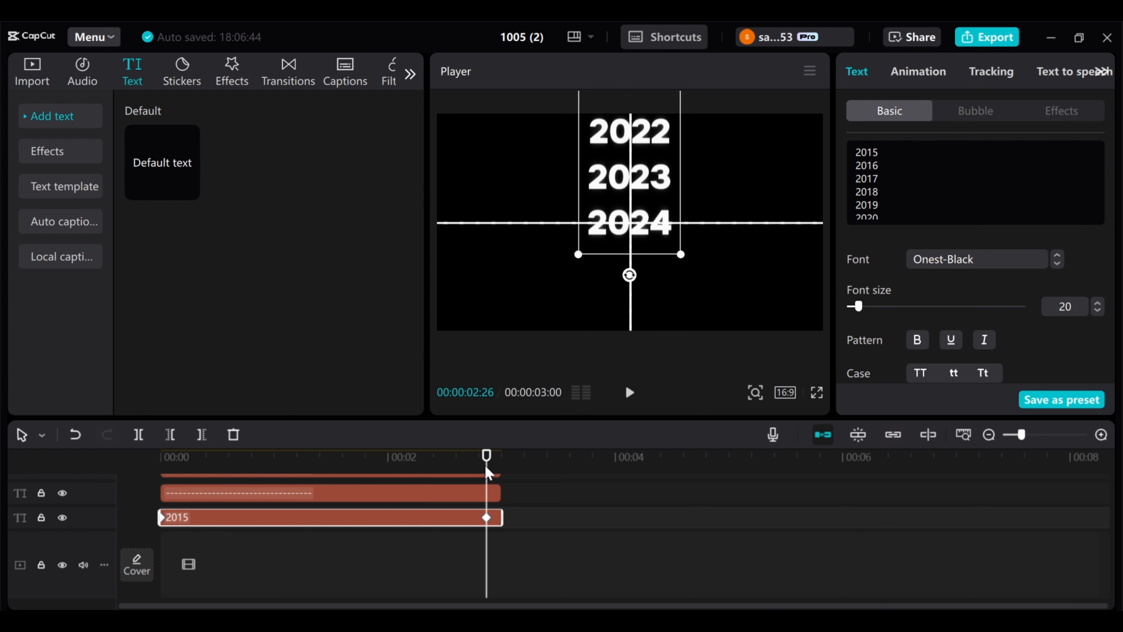
Delete the vertical line clip and play the scrolling years animation from the timeline start.
drag(478, 462, 156, 531)
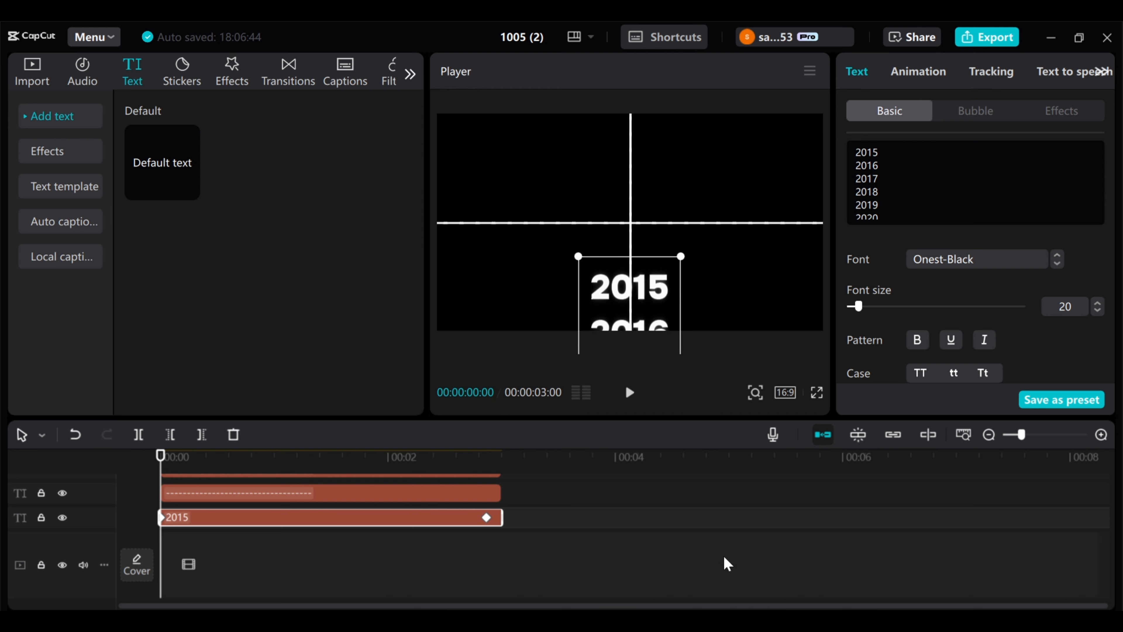
drag(1106, 555, 1106, 530)
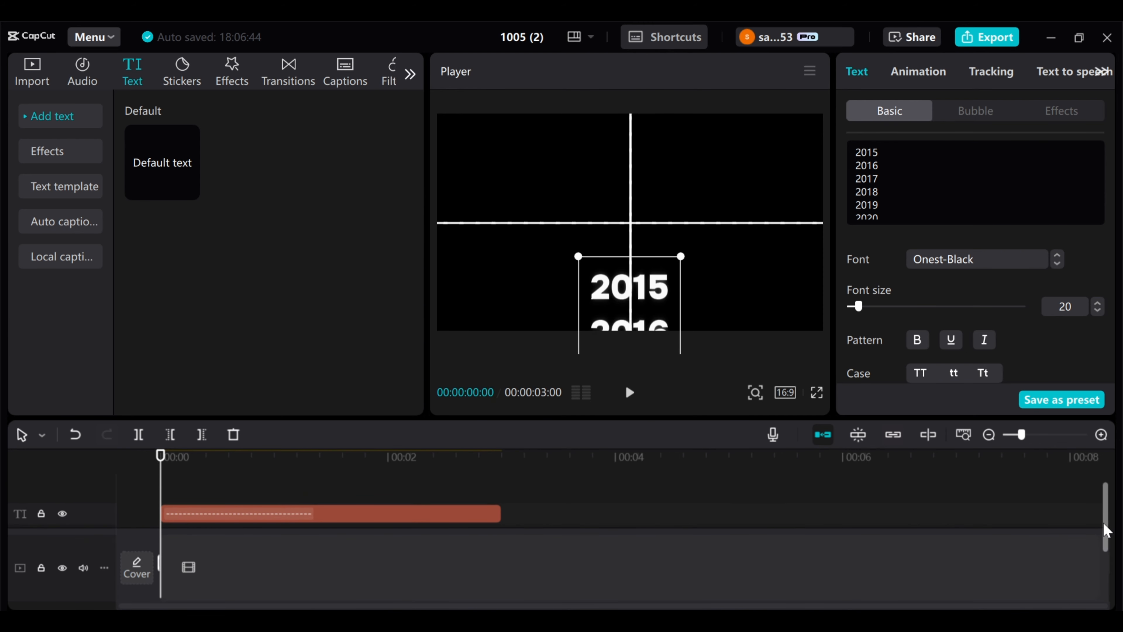
click(332, 522)
click(233, 434)
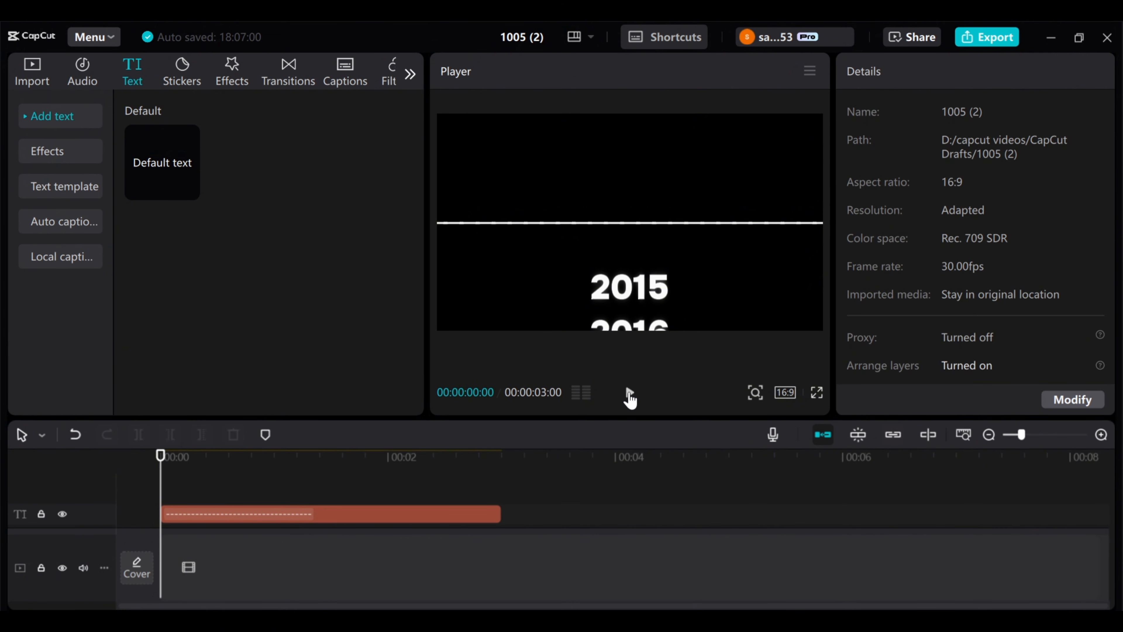
click(629, 394)
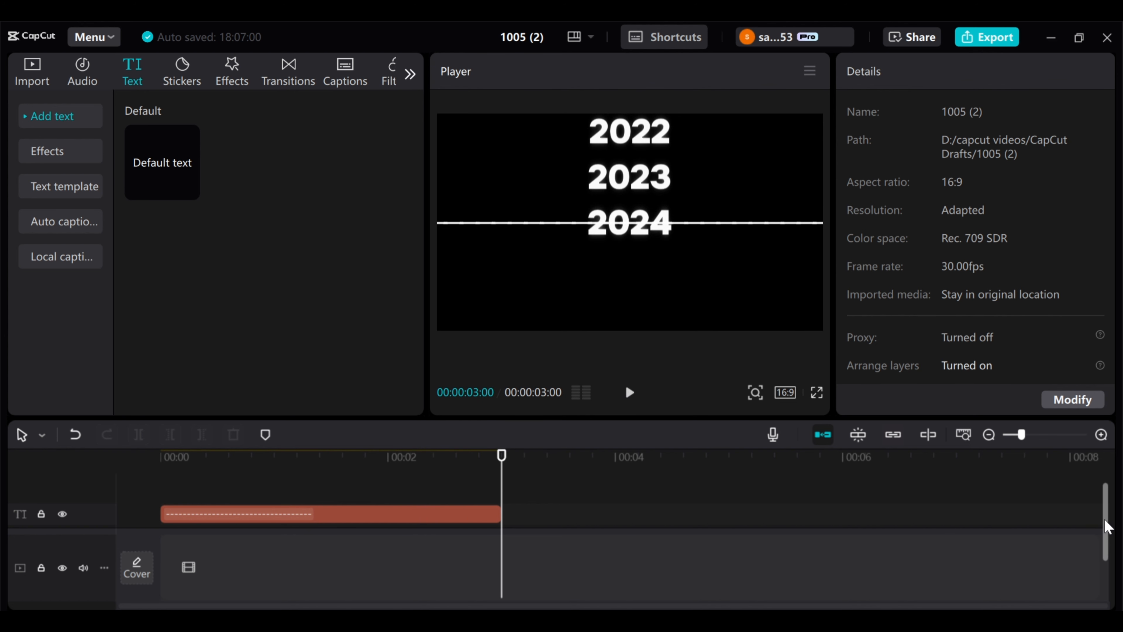
Create a compound clip from the years text clip.
drag(1105, 522, 1101, 554)
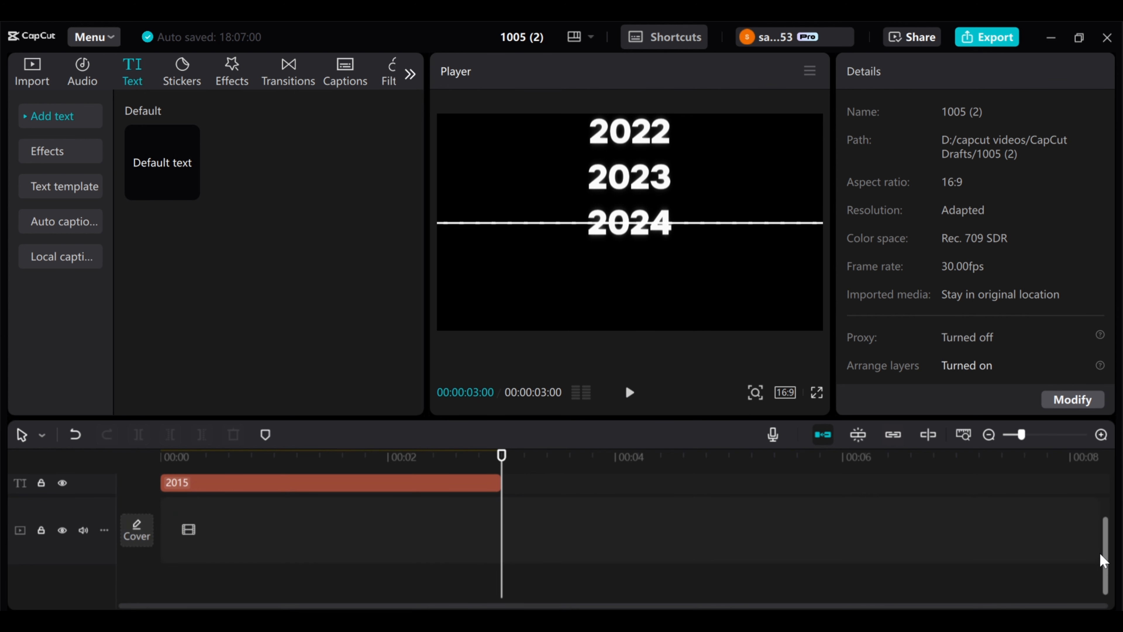
click(276, 484)
right_click(277, 484)
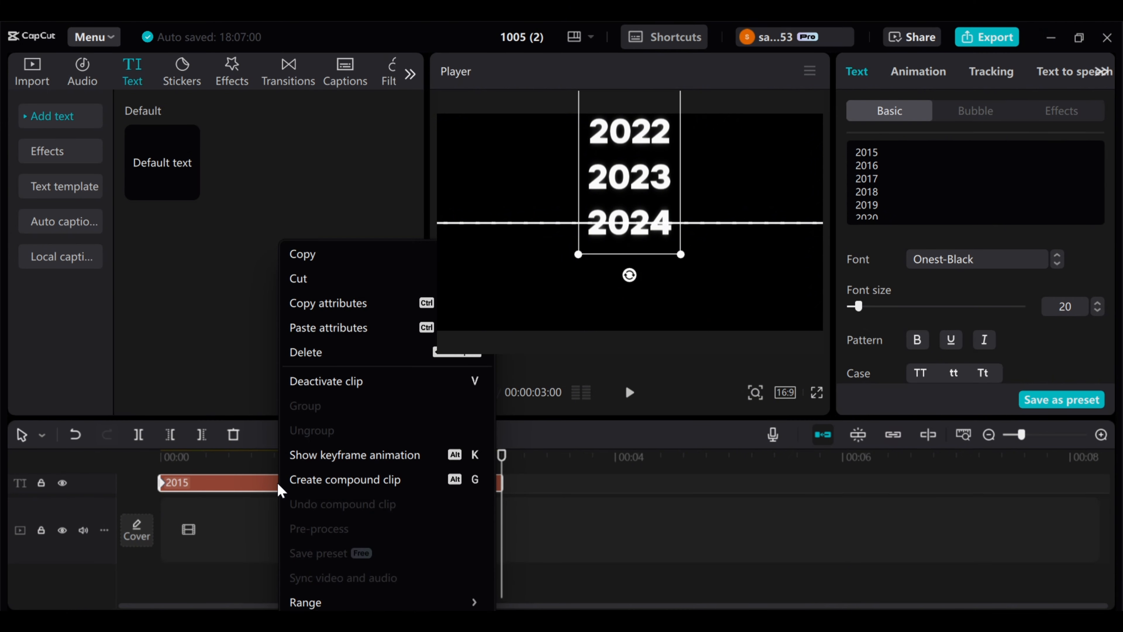
click(310, 480)
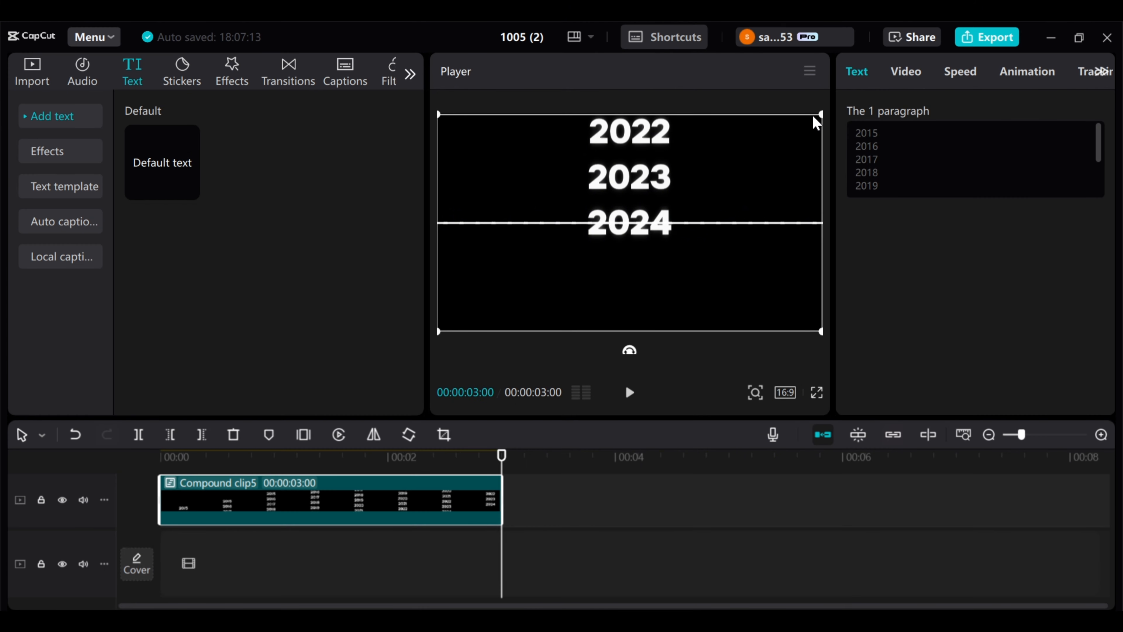
Apply a Rectangle mask to the years compound clip and reduce its height, using the frame at 00:00:00:06 as reference.
click(905, 75)
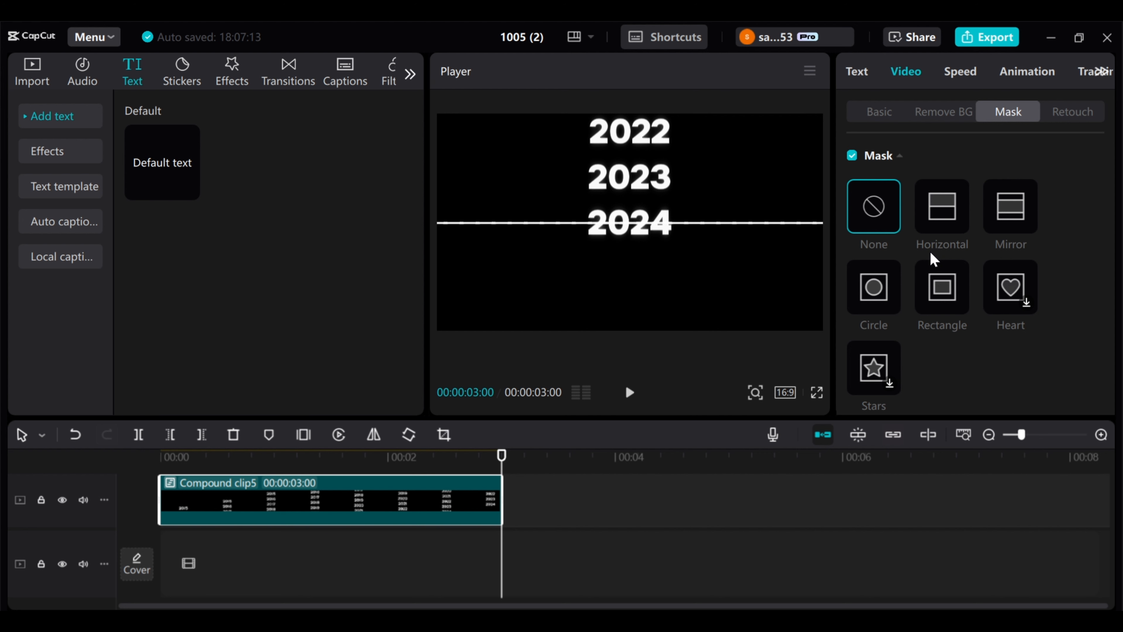
click(941, 286)
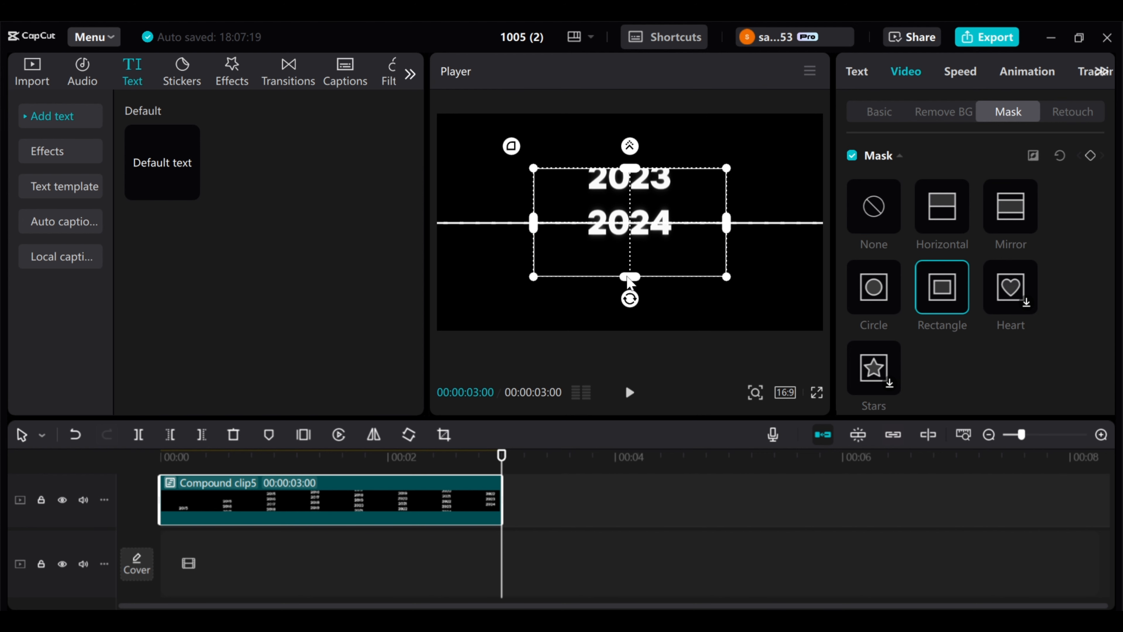
drag(626, 276, 627, 271)
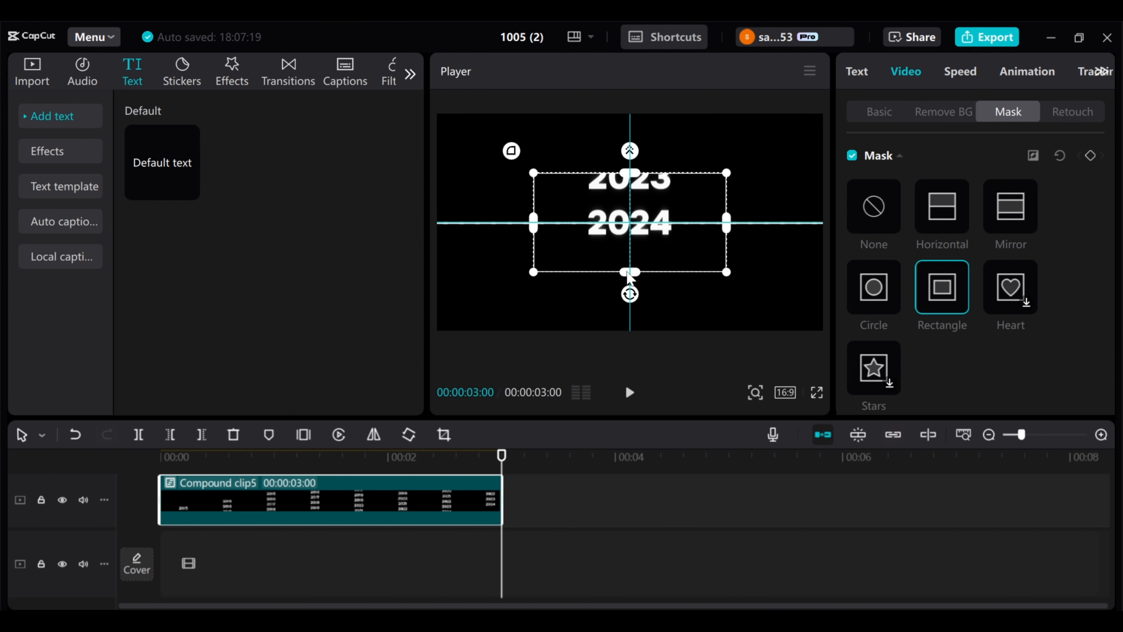
click(165, 460)
click(161, 468)
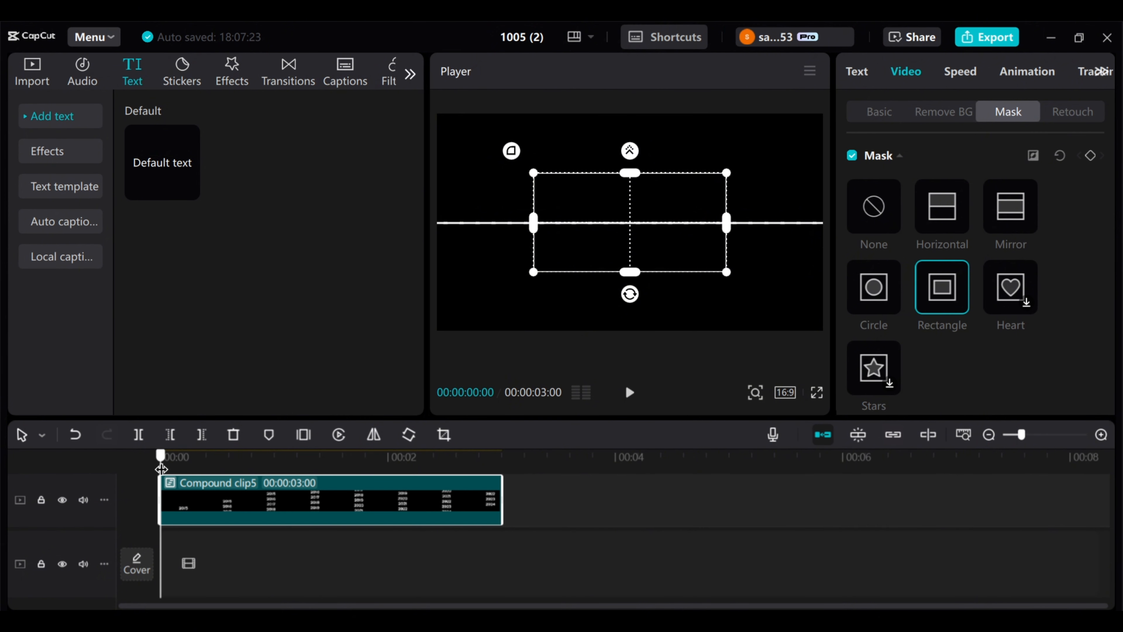
drag(161, 469, 183, 469)
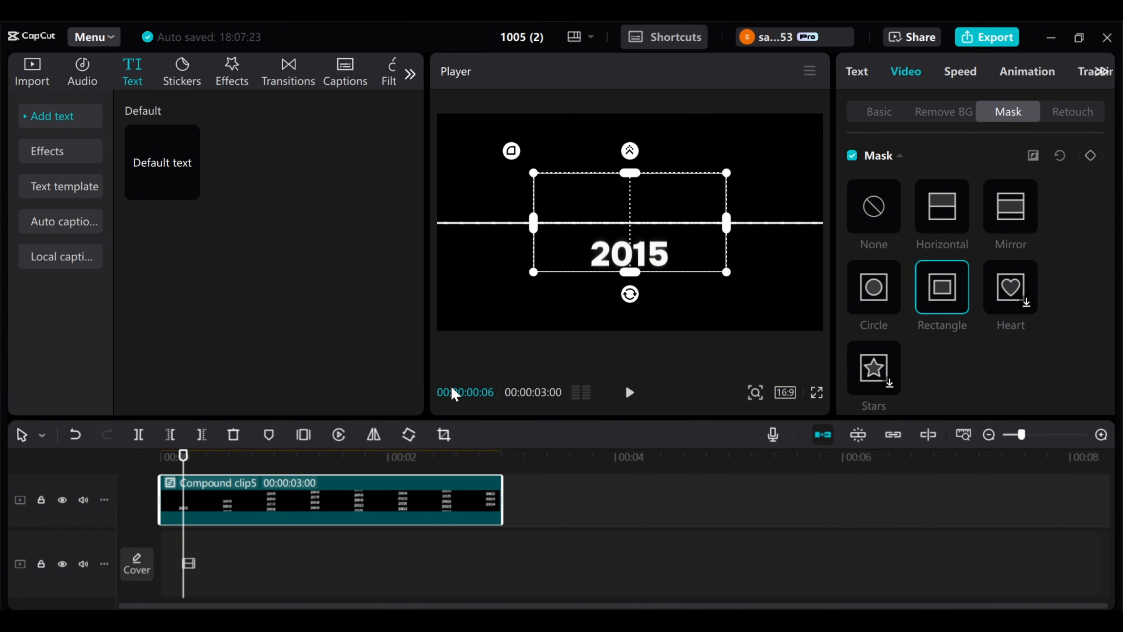
drag(630, 273, 632, 261)
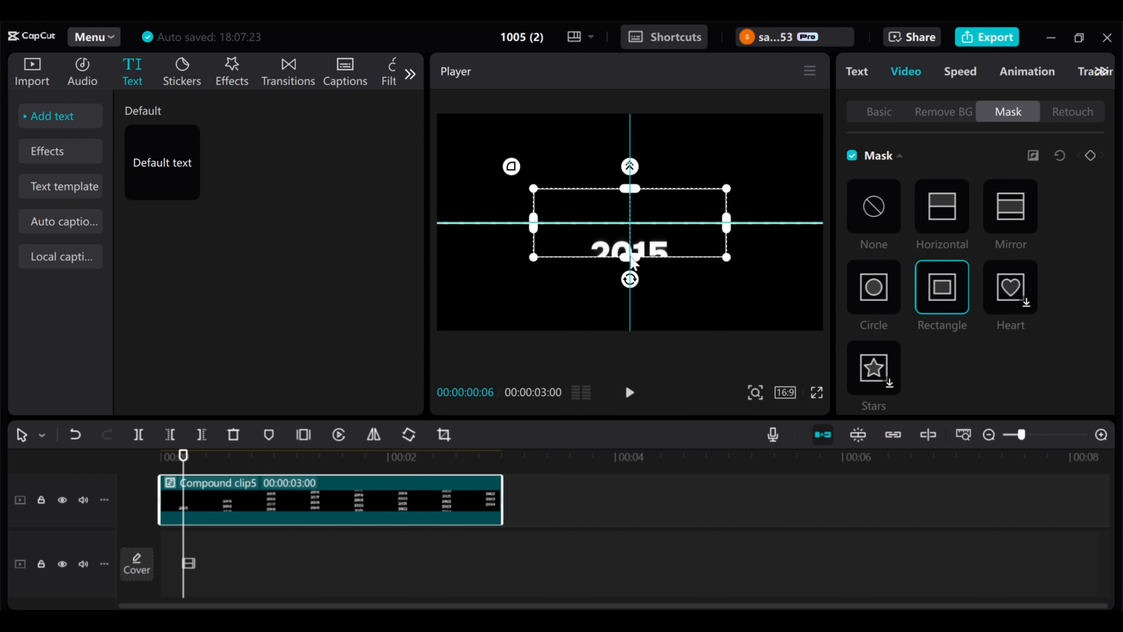
At 00:00:00:12, fit the rectangle mask closely around 2015, about 489 wide and 208 high at Y position 2.
click(192, 464)
drag(194, 468, 207, 469)
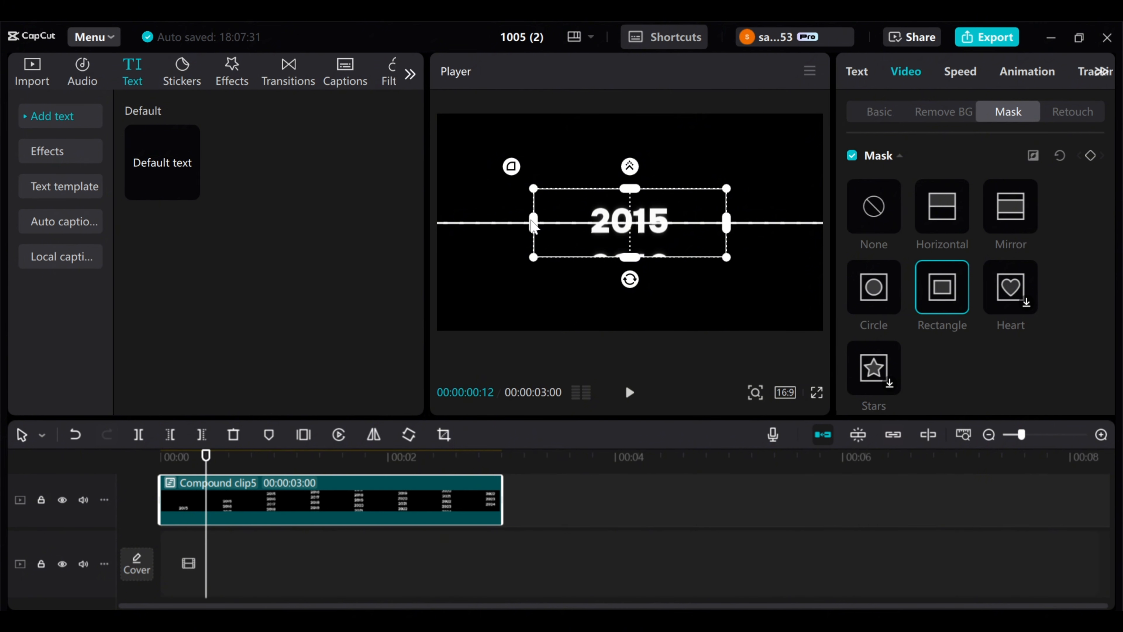
drag(536, 224, 582, 225)
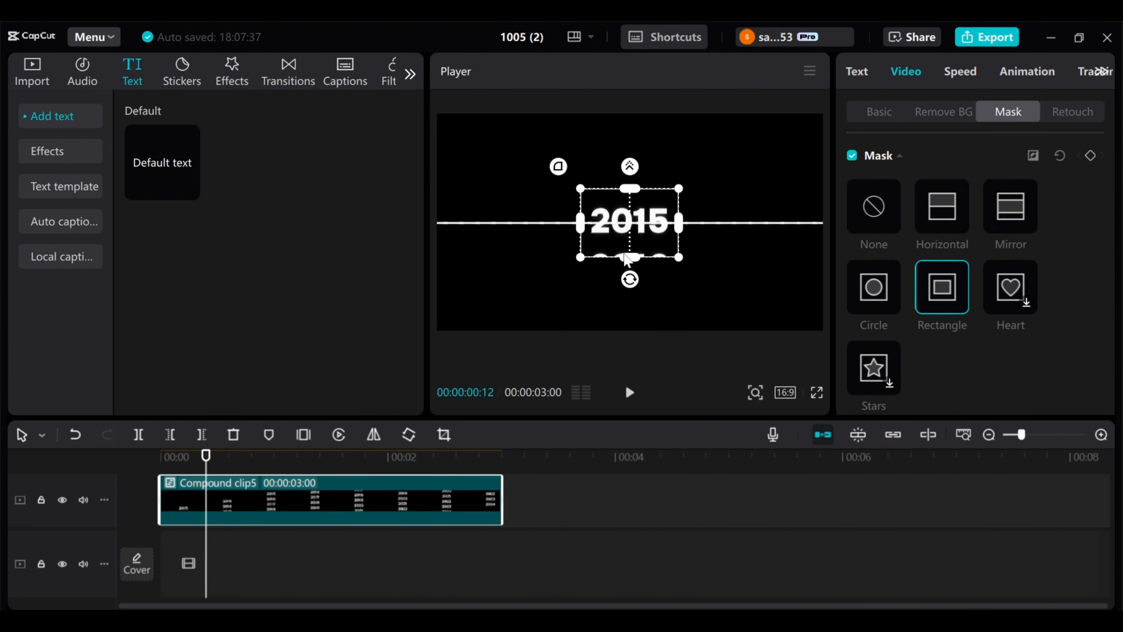
drag(627, 259, 628, 245)
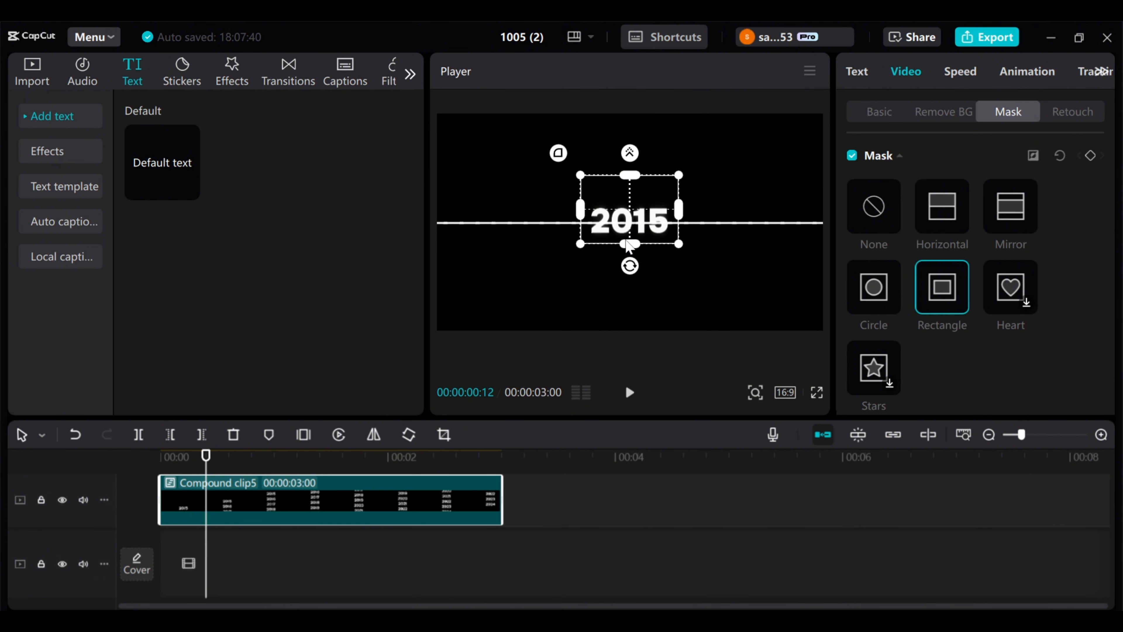
mouse_move(625, 182)
mouse_down()
mouse_move(624, 197)
mouse_move(624, 187)
mouse_up()
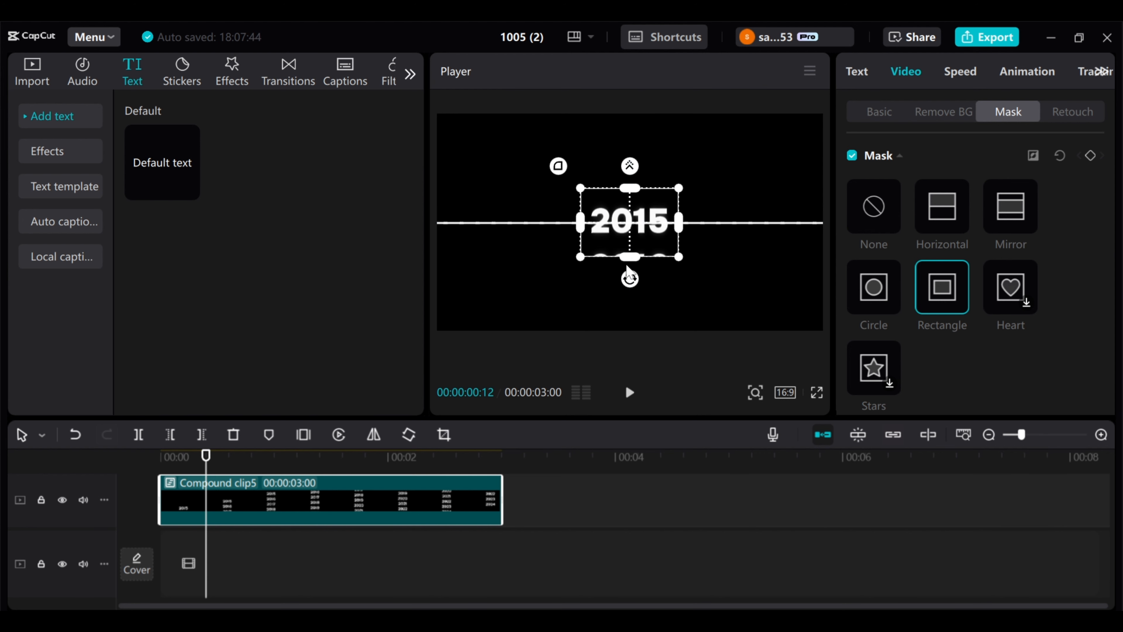
drag(630, 258, 626, 242)
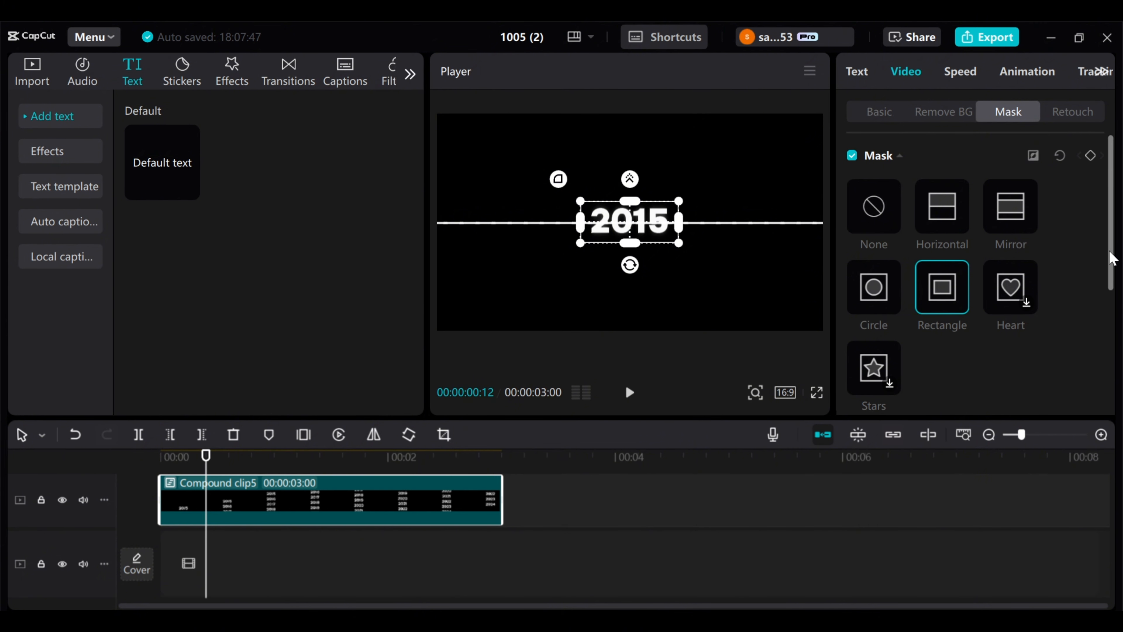
Set the feather of the years clip's rectangle mask to 15.
drag(1111, 251, 1097, 377)
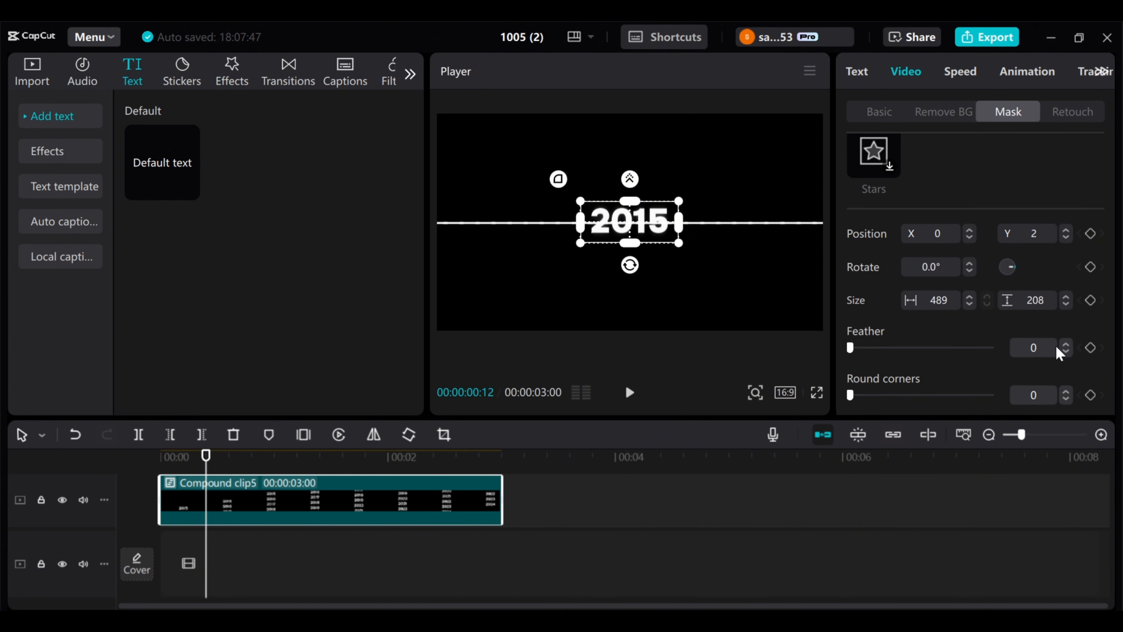
click(1065, 344)
click(1066, 344)
click(1066, 344)
click(1065, 345)
drag(1065, 345, 1066, 344)
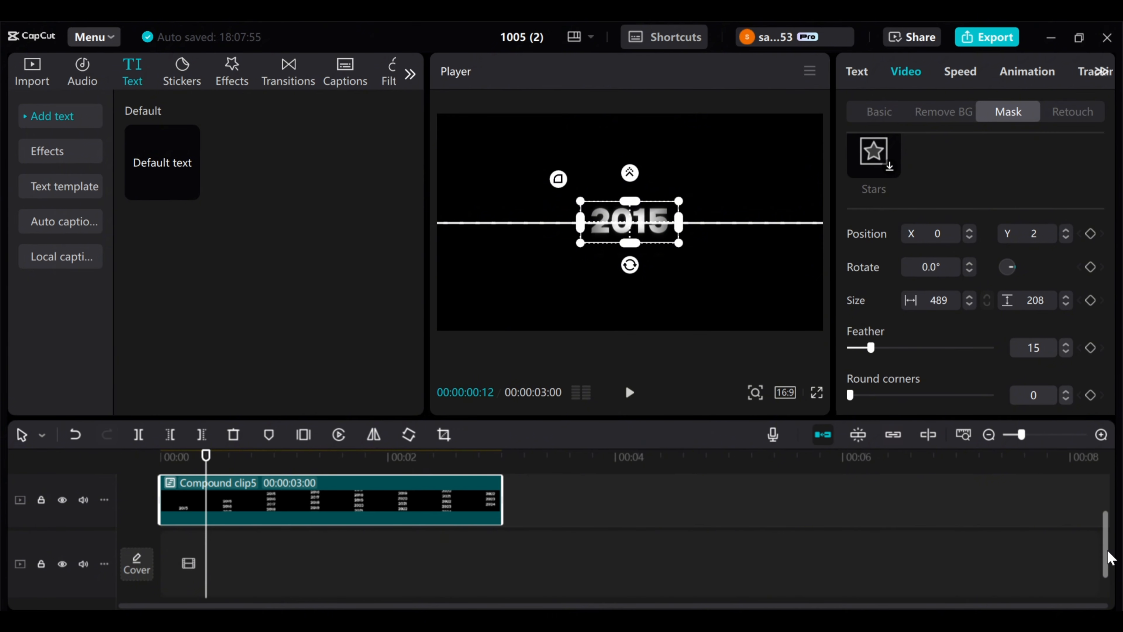
Create a compound clip from the horizontal hyphen line clip.
drag(1106, 556, 1106, 530)
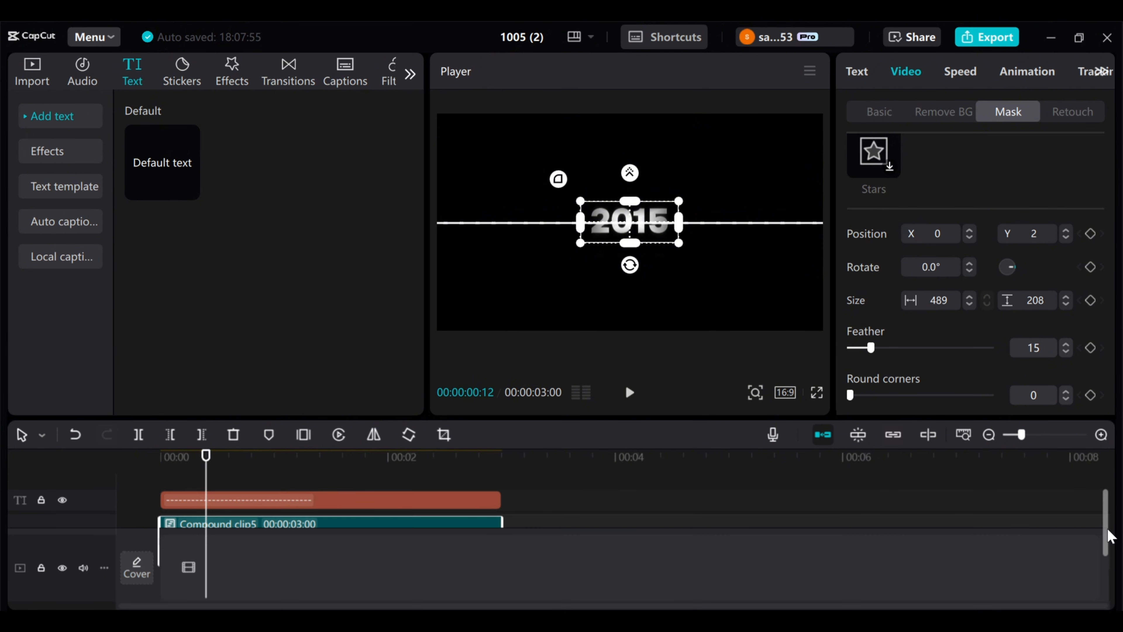
click(357, 497)
right_click(349, 492)
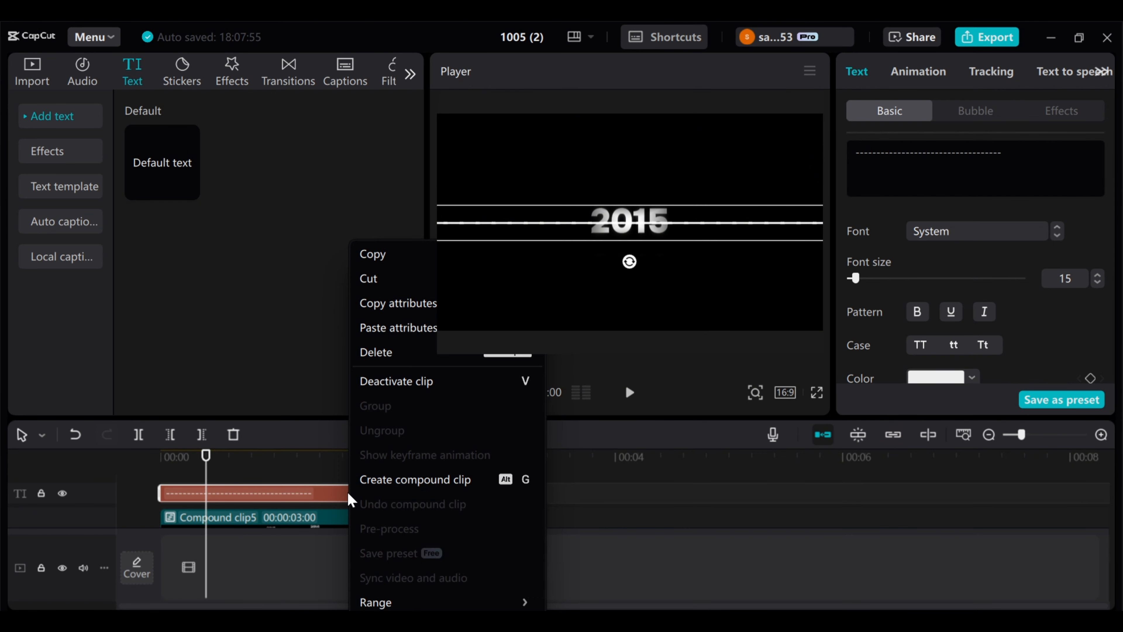
click(375, 476)
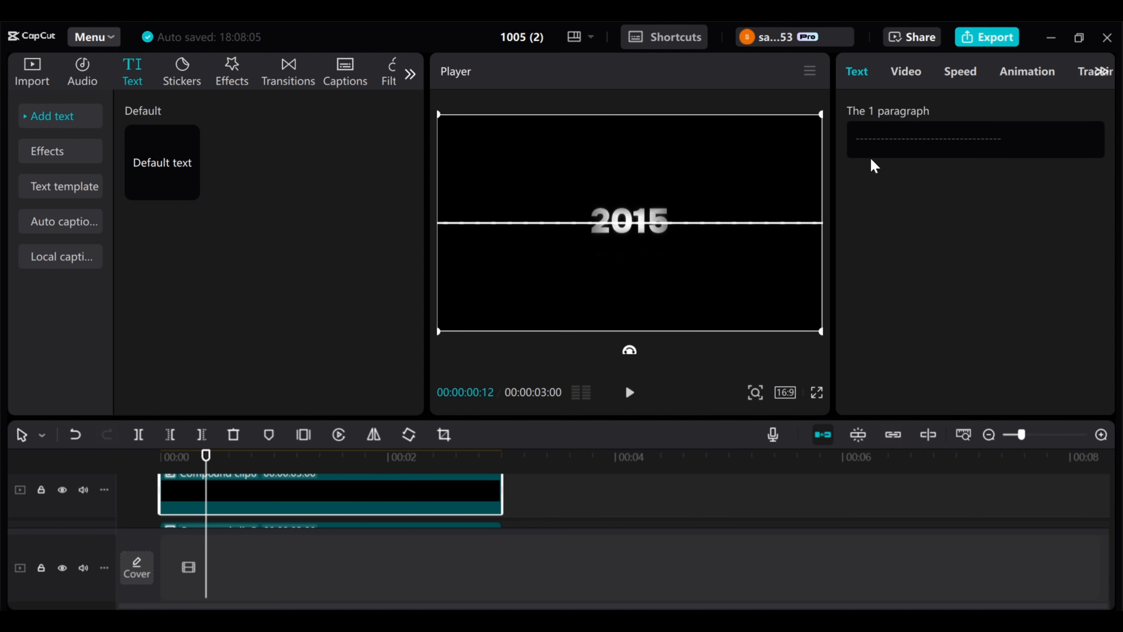
Apply a Mirror mask to the line compound clip, rotate it to vertical and reverse it to cut the line around 2015.
click(904, 73)
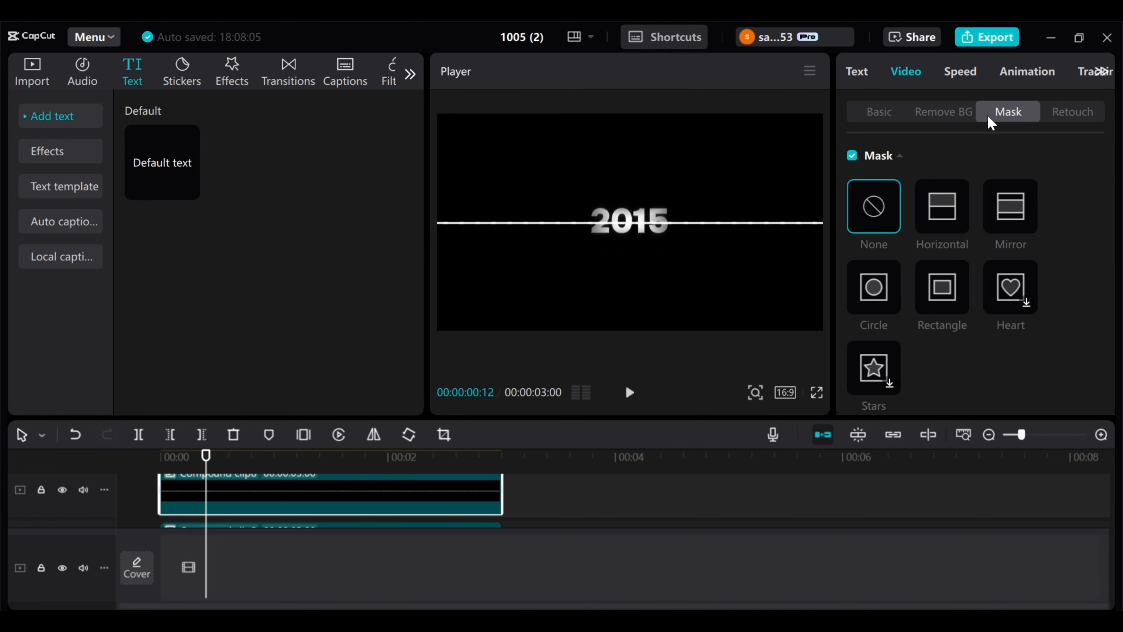
click(1013, 218)
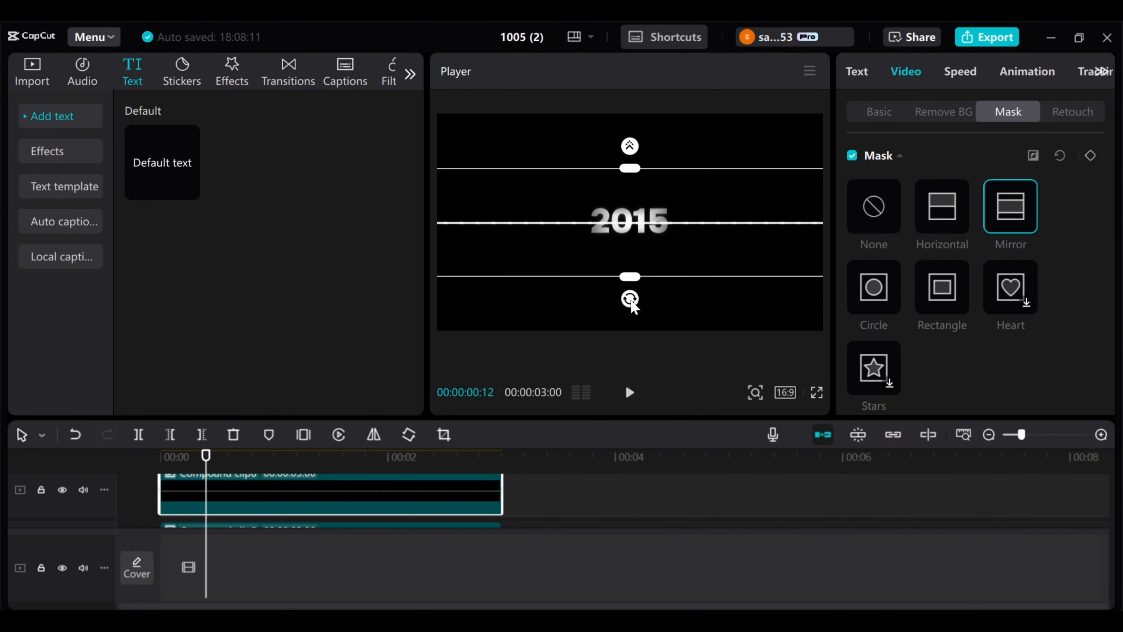
drag(632, 306, 741, 232)
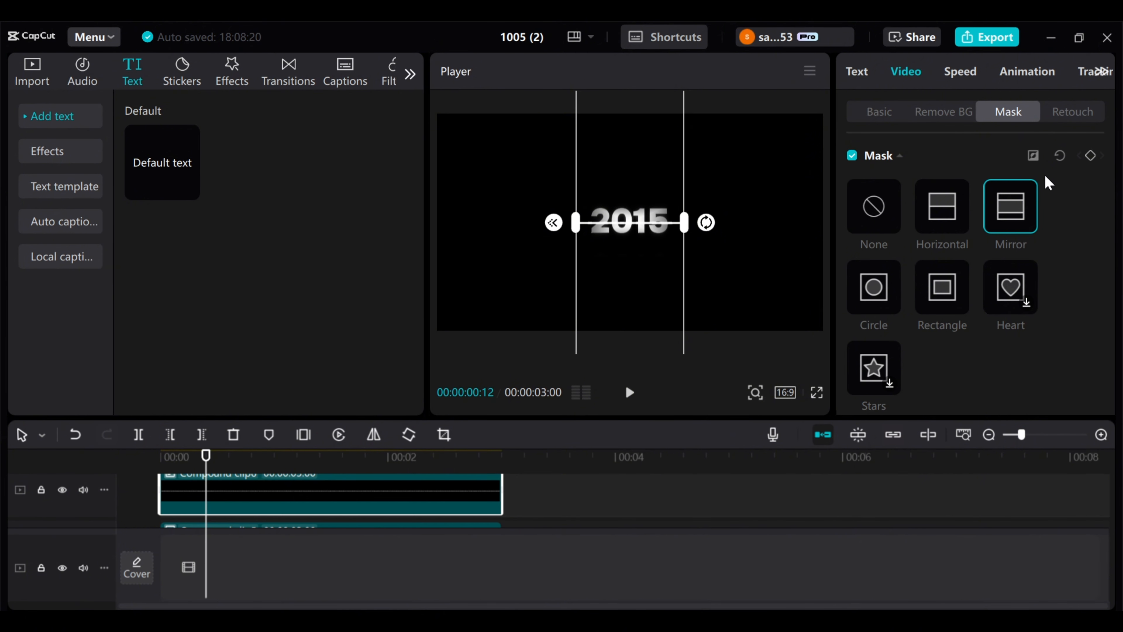
click(1033, 157)
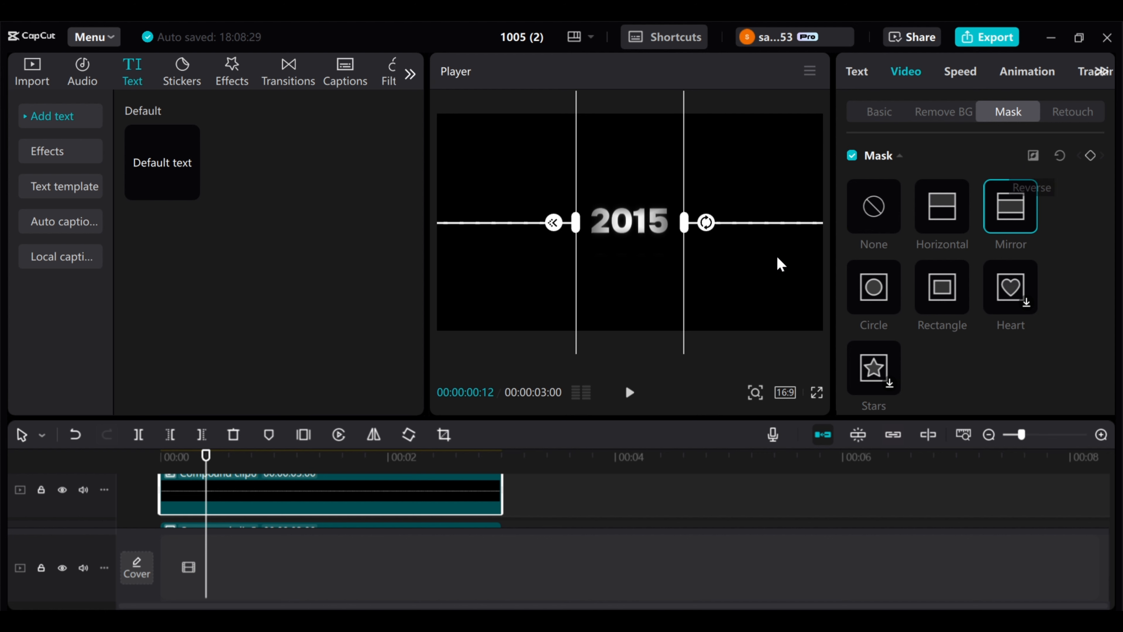